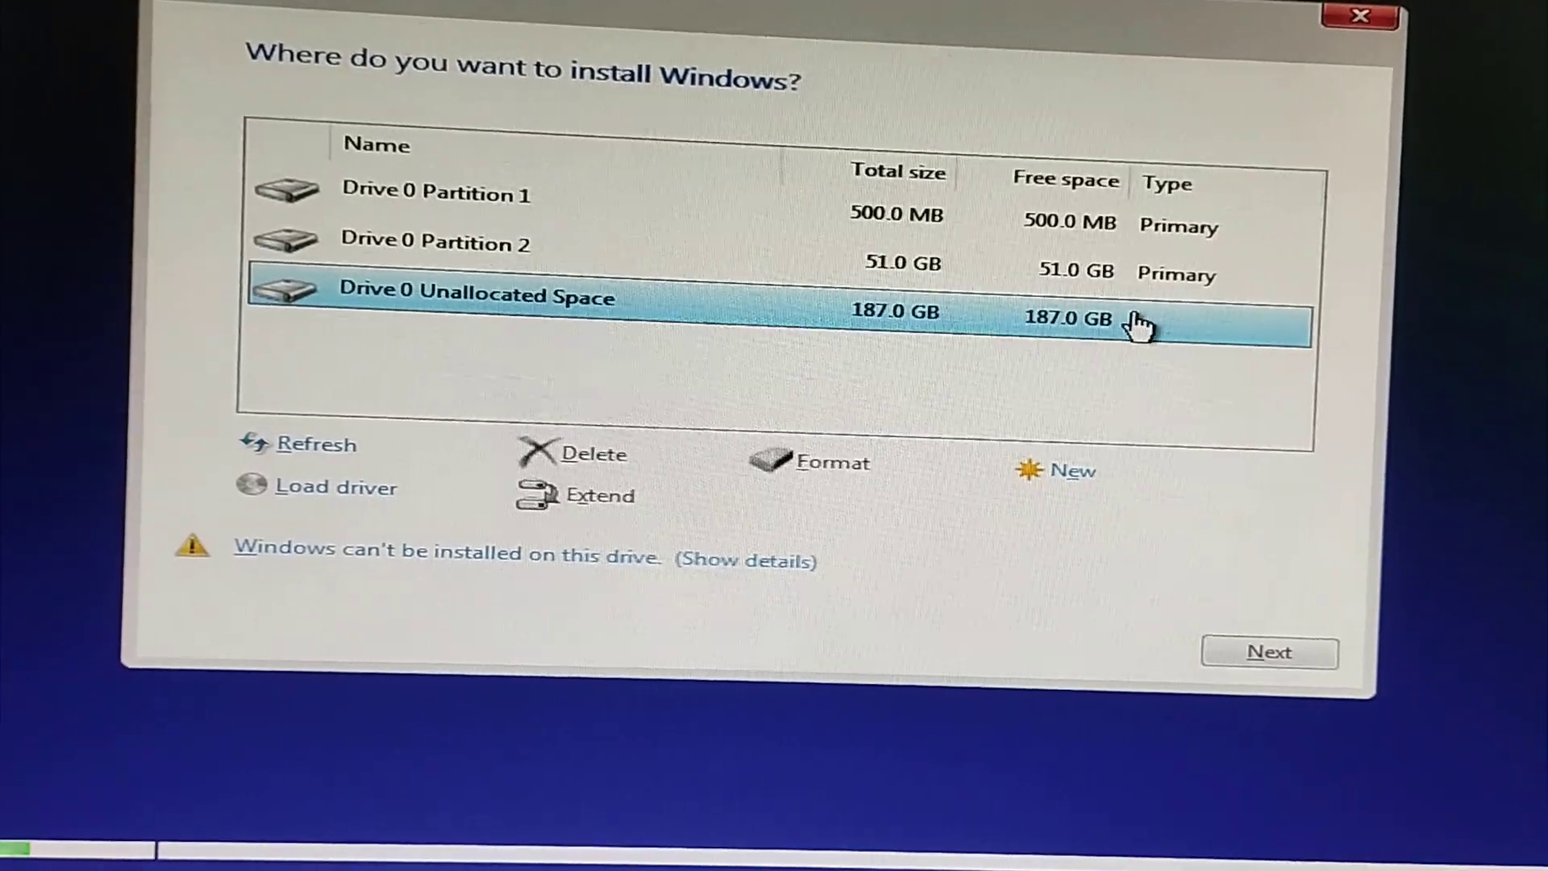
Step: Try to continue the Windows installation on the unallocated space of Drive 0
click(1290, 649)
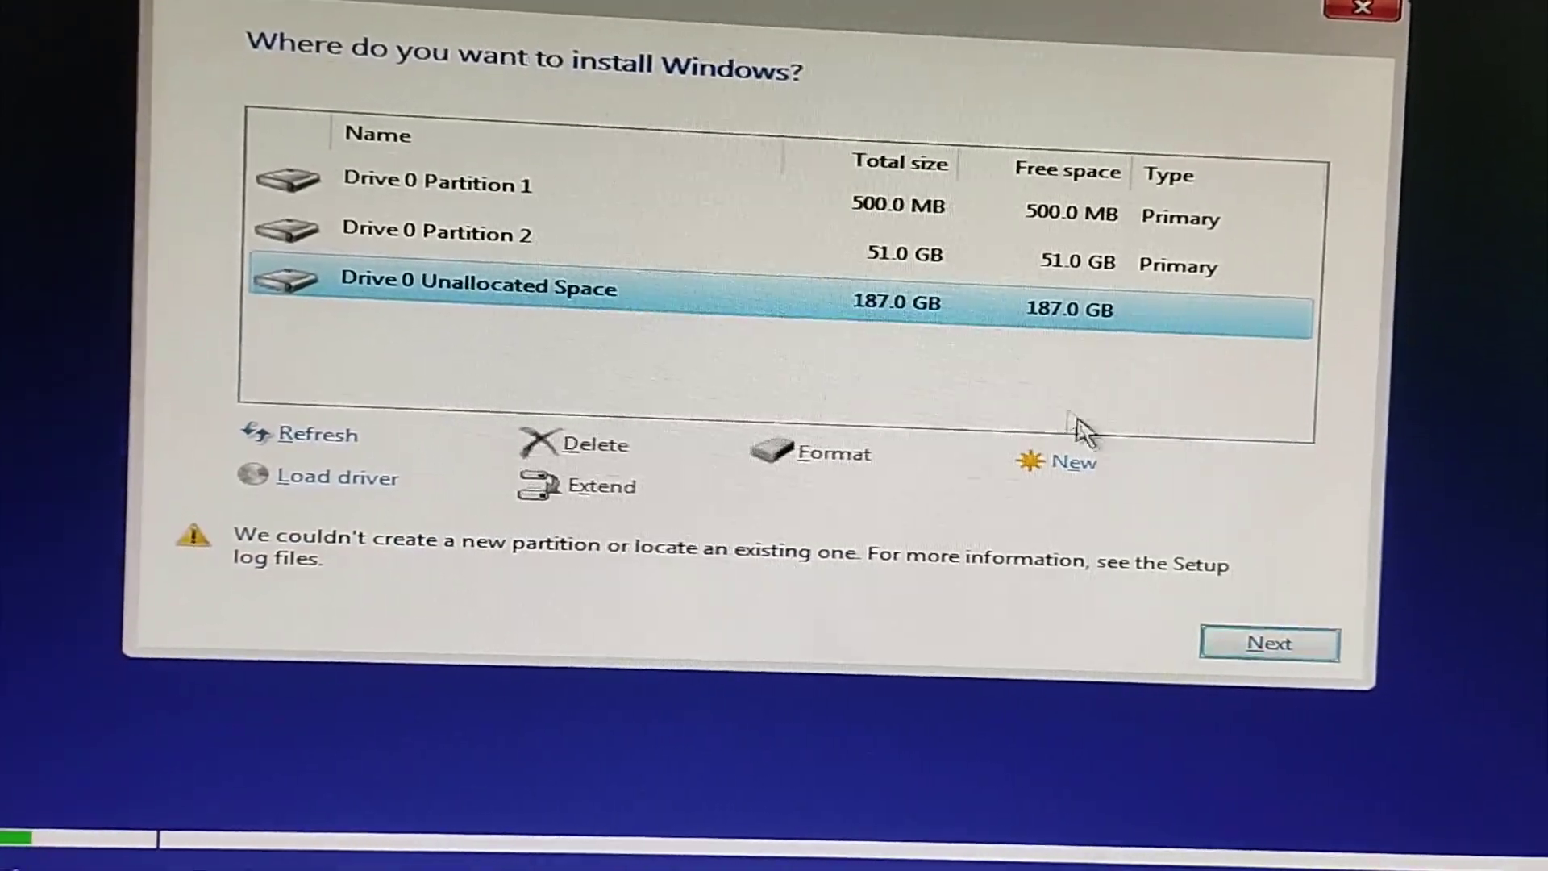
click(1026, 347)
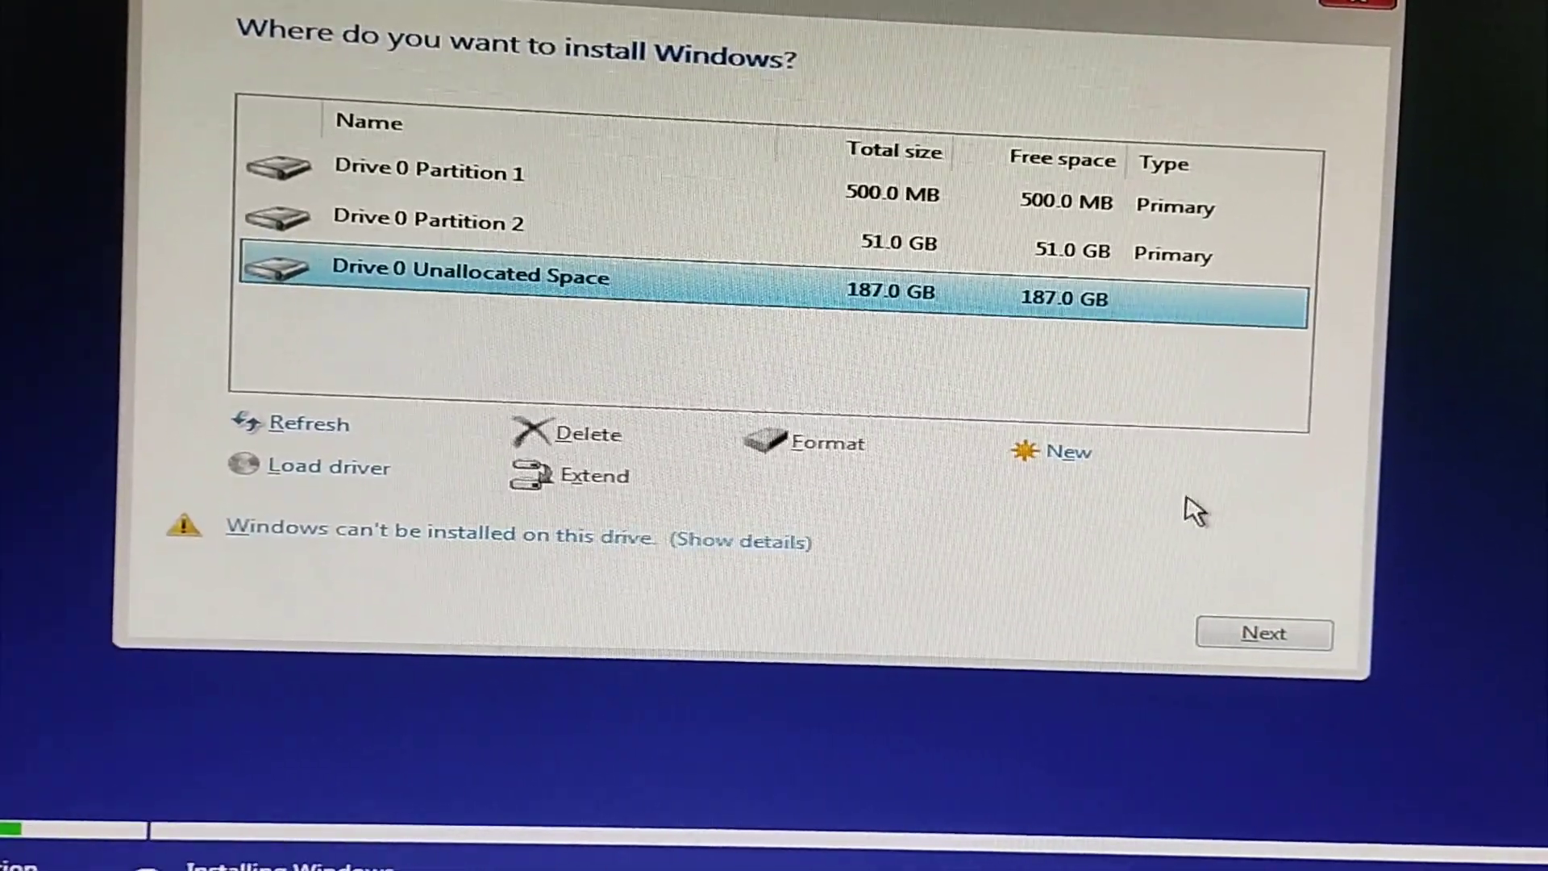
click(1259, 636)
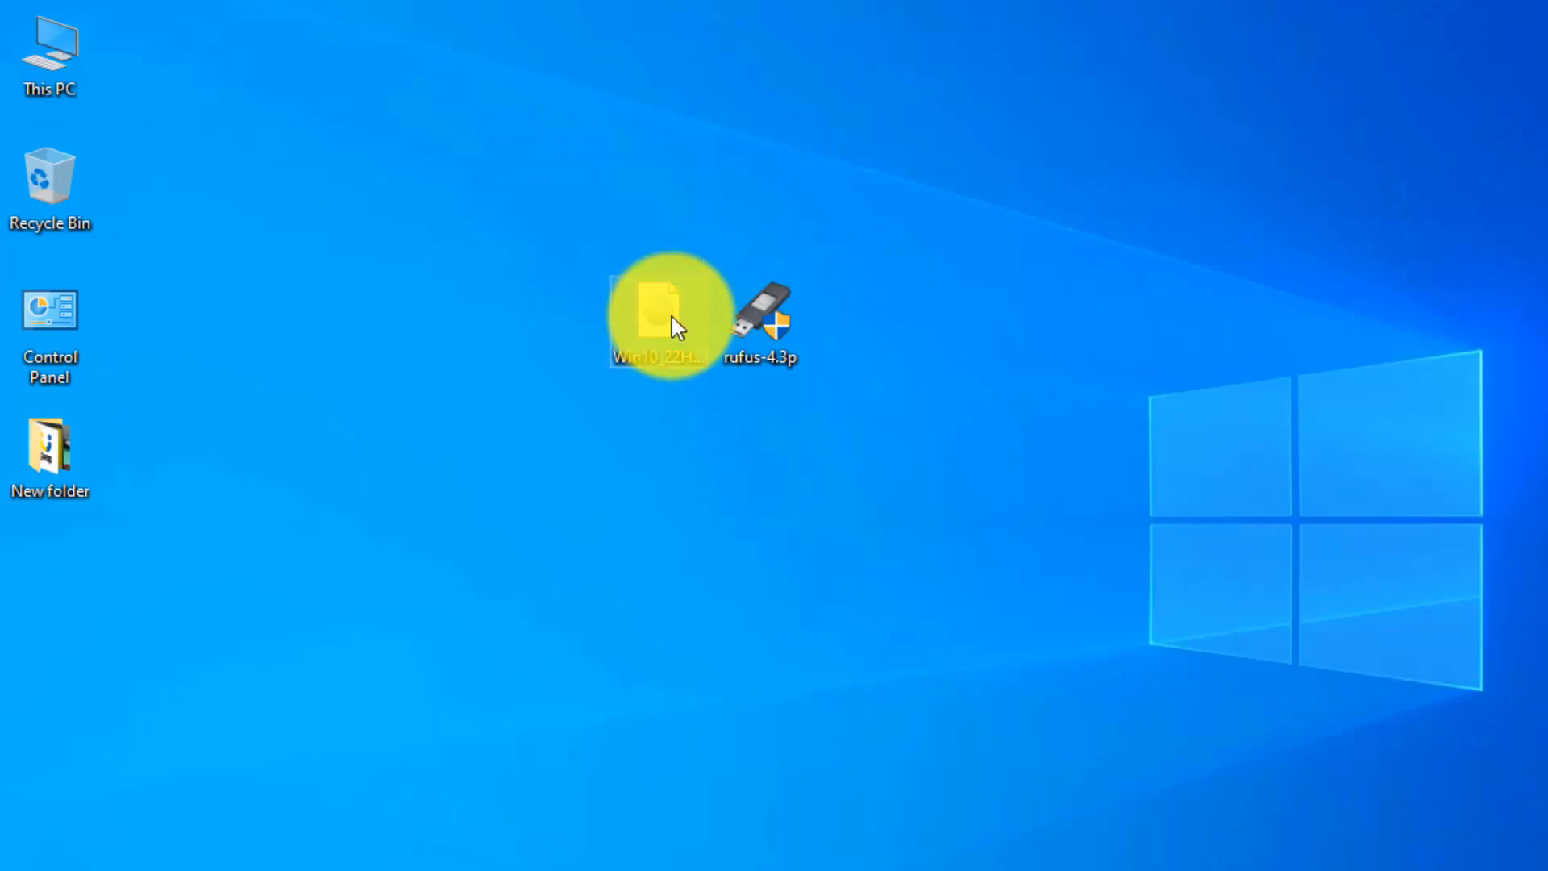
Step: Move the Win10_22H2 ISO icon farther from the Rufus icon and refresh the desktop
drag(667, 321, 558, 362)
click(790, 310)
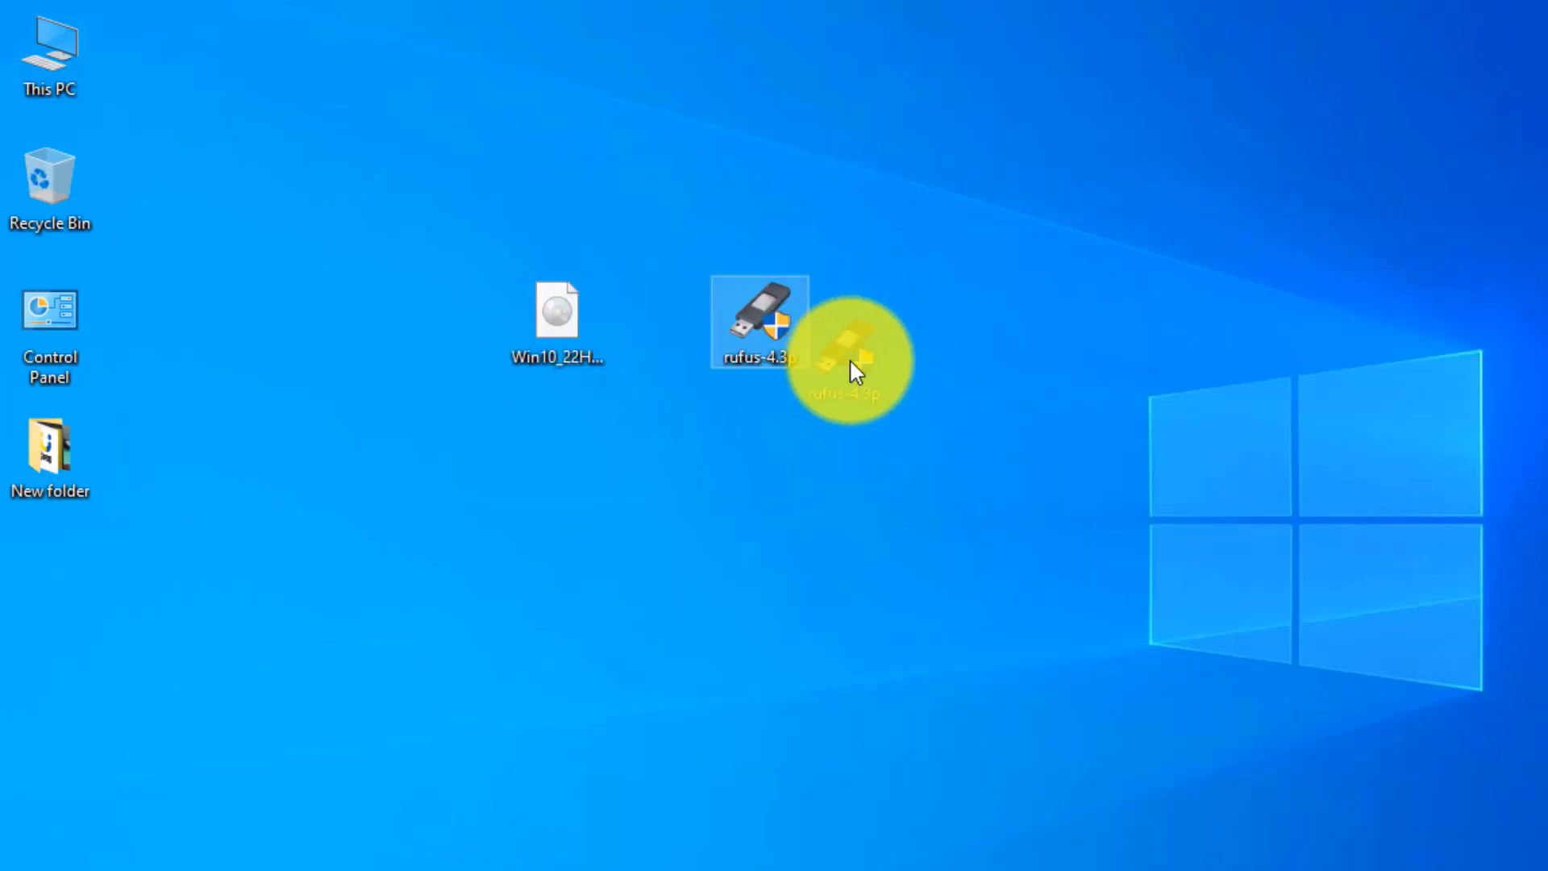
right_click(982, 216)
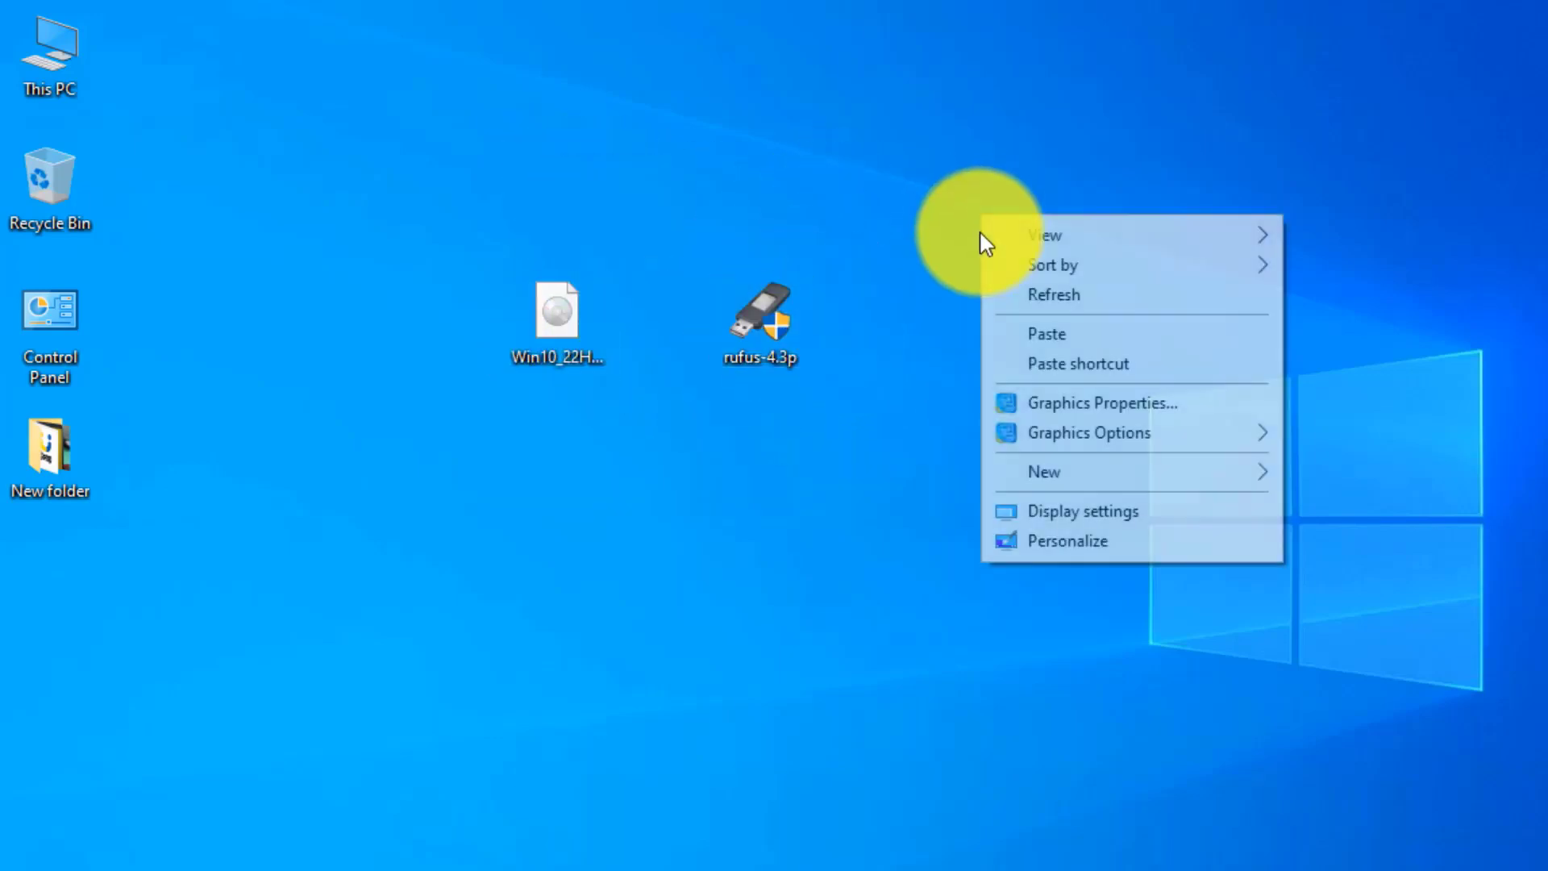
click(1024, 297)
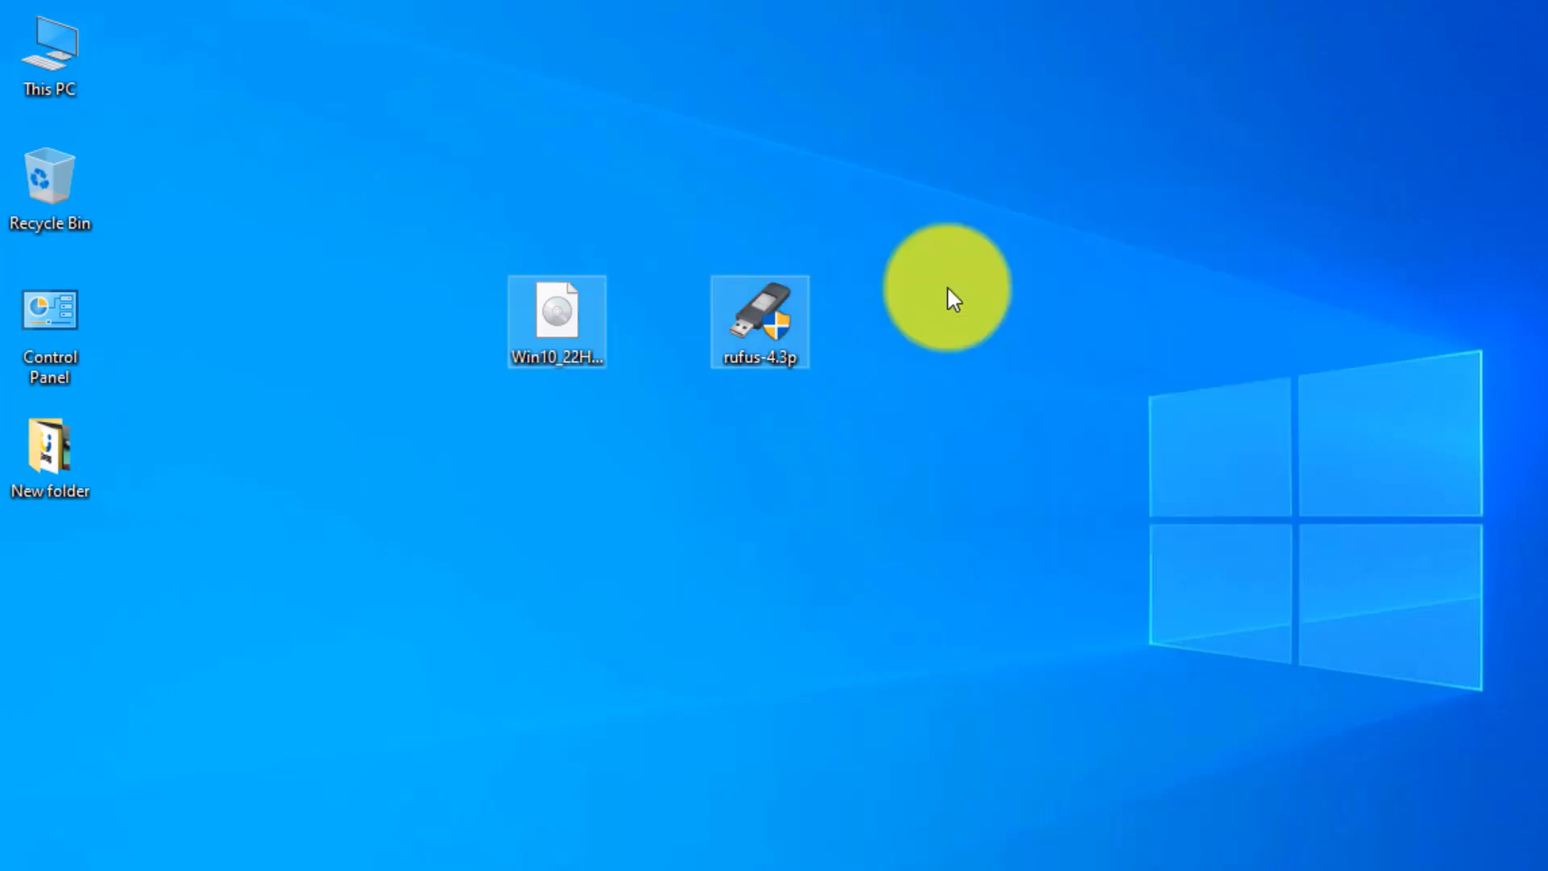
click(1026, 286)
drag(403, 164, 596, 347)
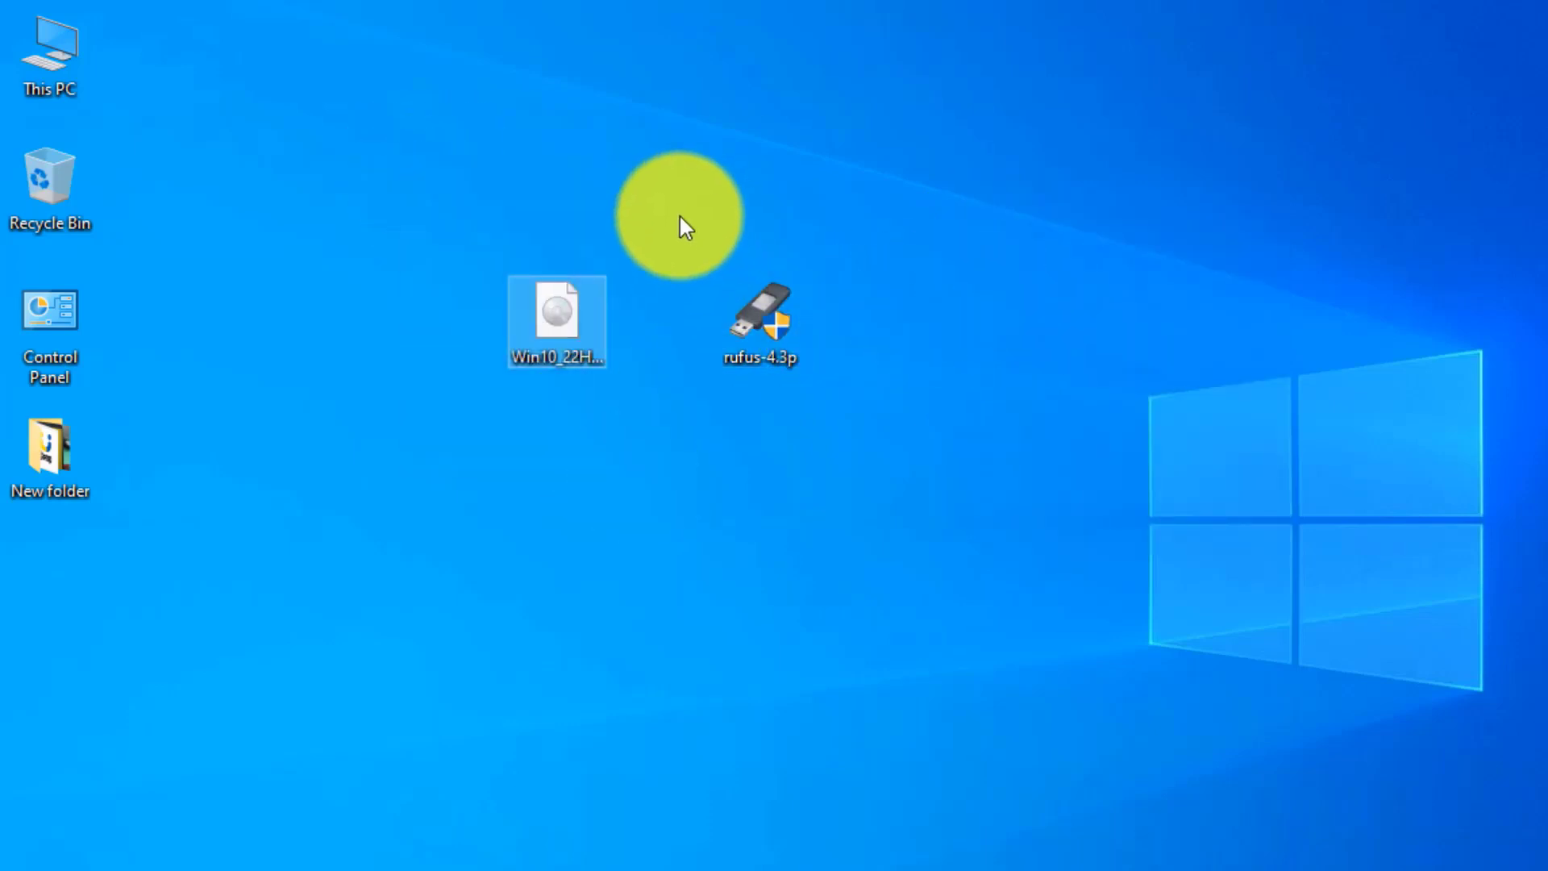
drag(393, 185, 633, 467)
click(720, 249)
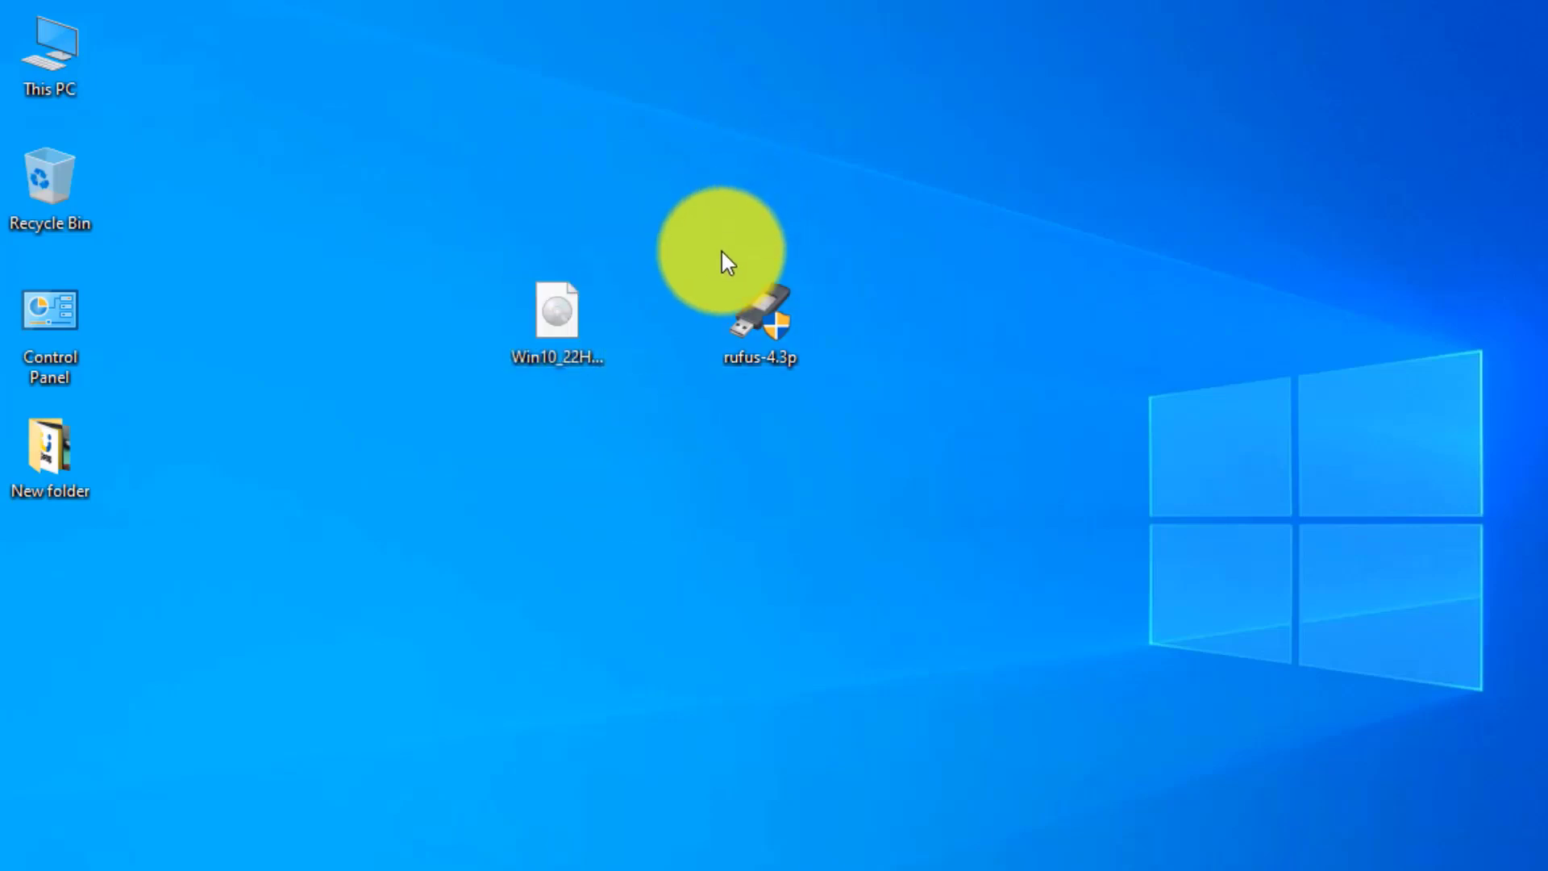
drag(721, 249, 901, 506)
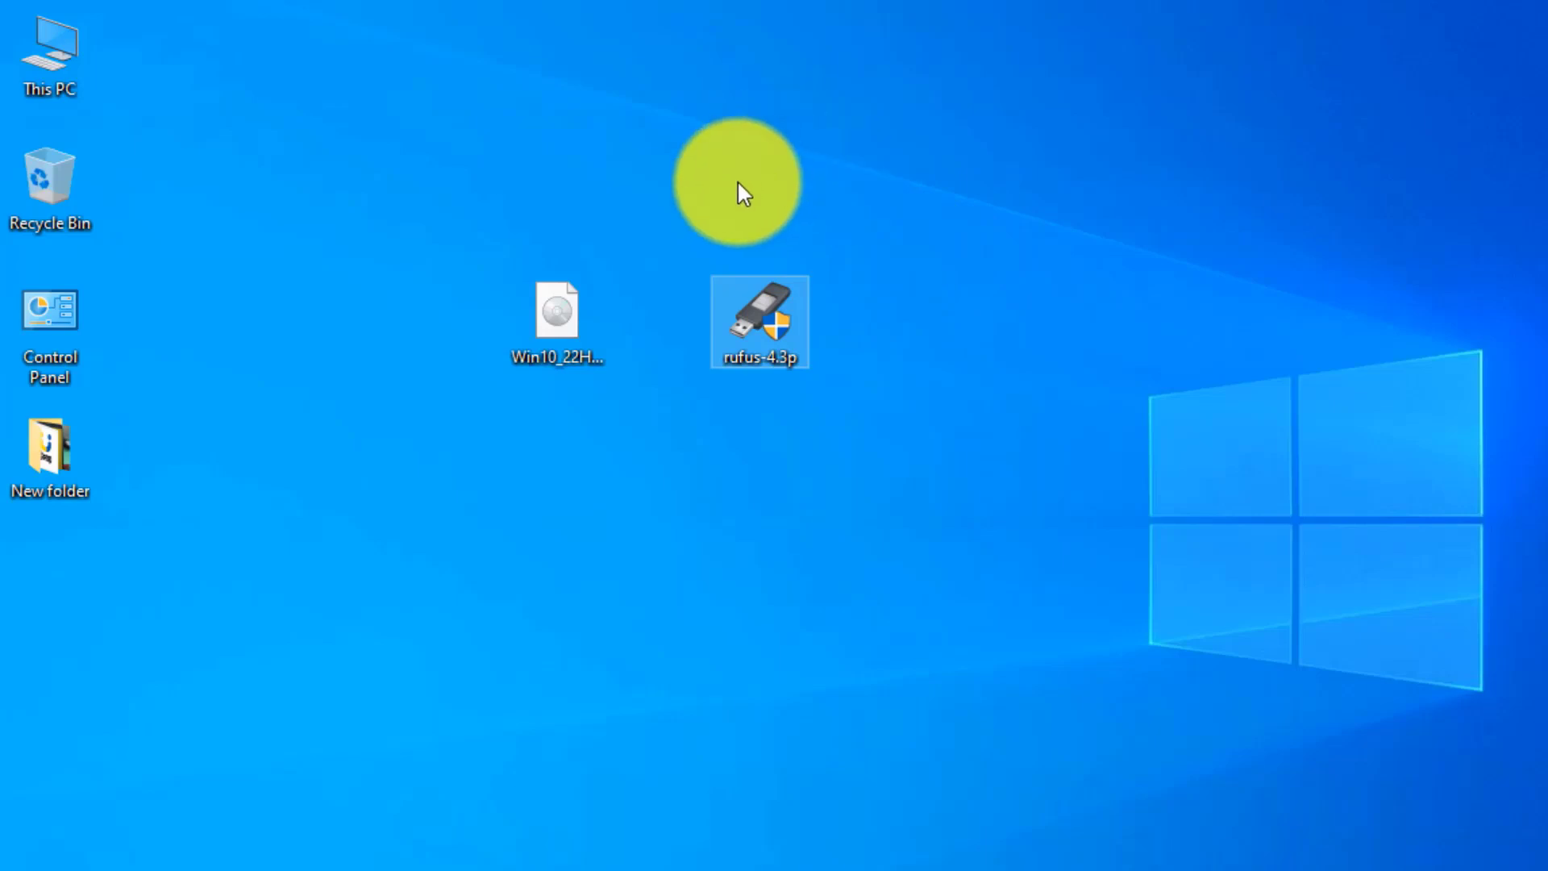
drag(432, 182, 532, 463)
drag(674, 152, 868, 538)
click(857, 516)
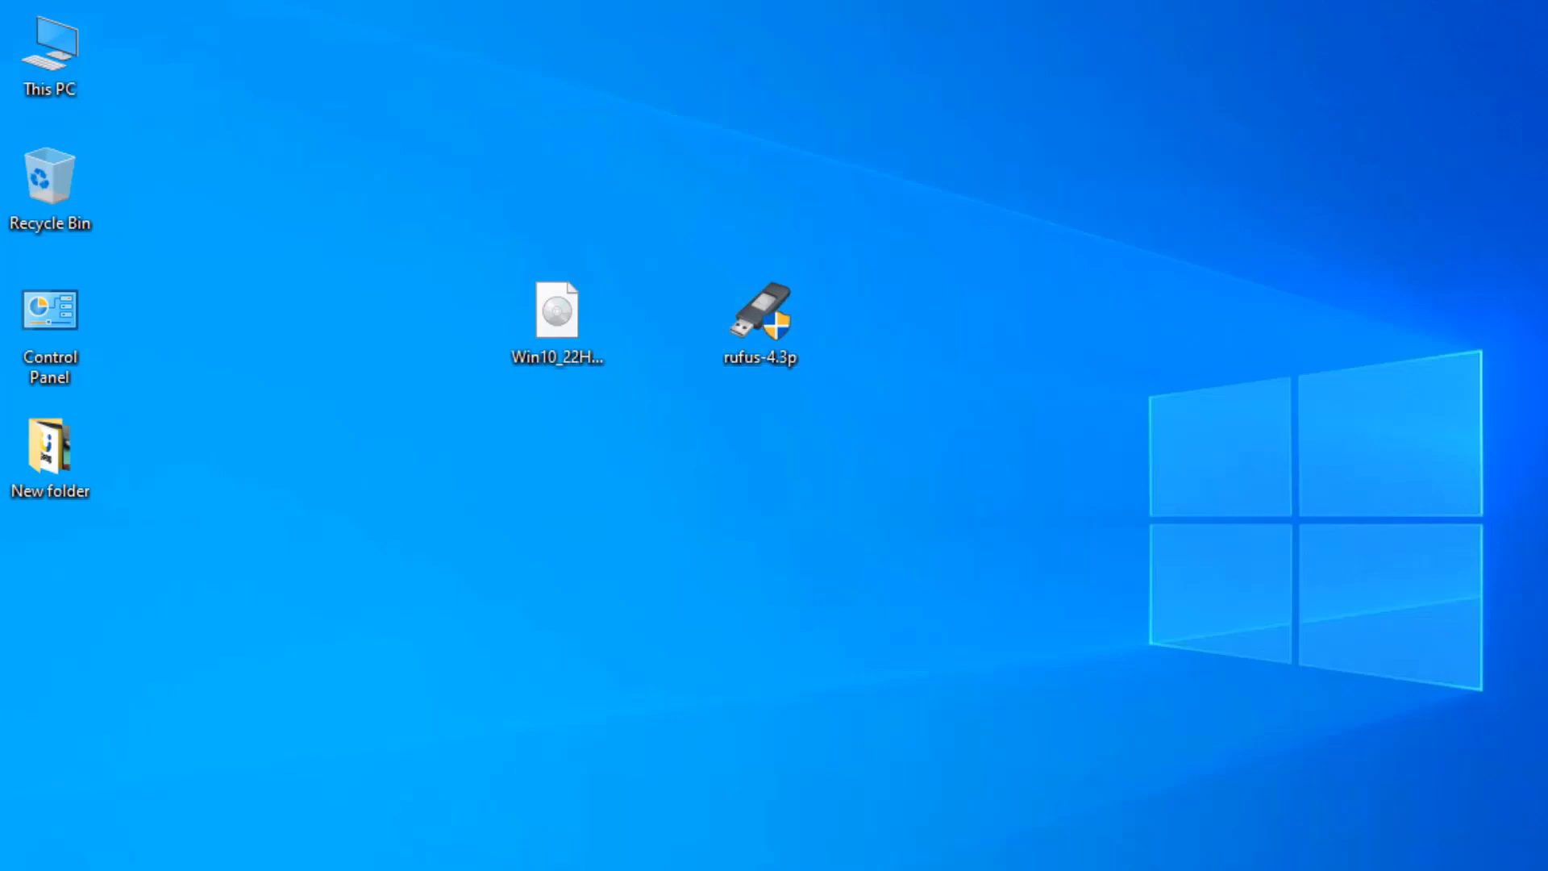
Step: Launch Rufus 4.3 portable and check that the 32 GB CCCOMA_X64FRE_EN-US_DV9 (J:) drive is its target device
click(1029, 535)
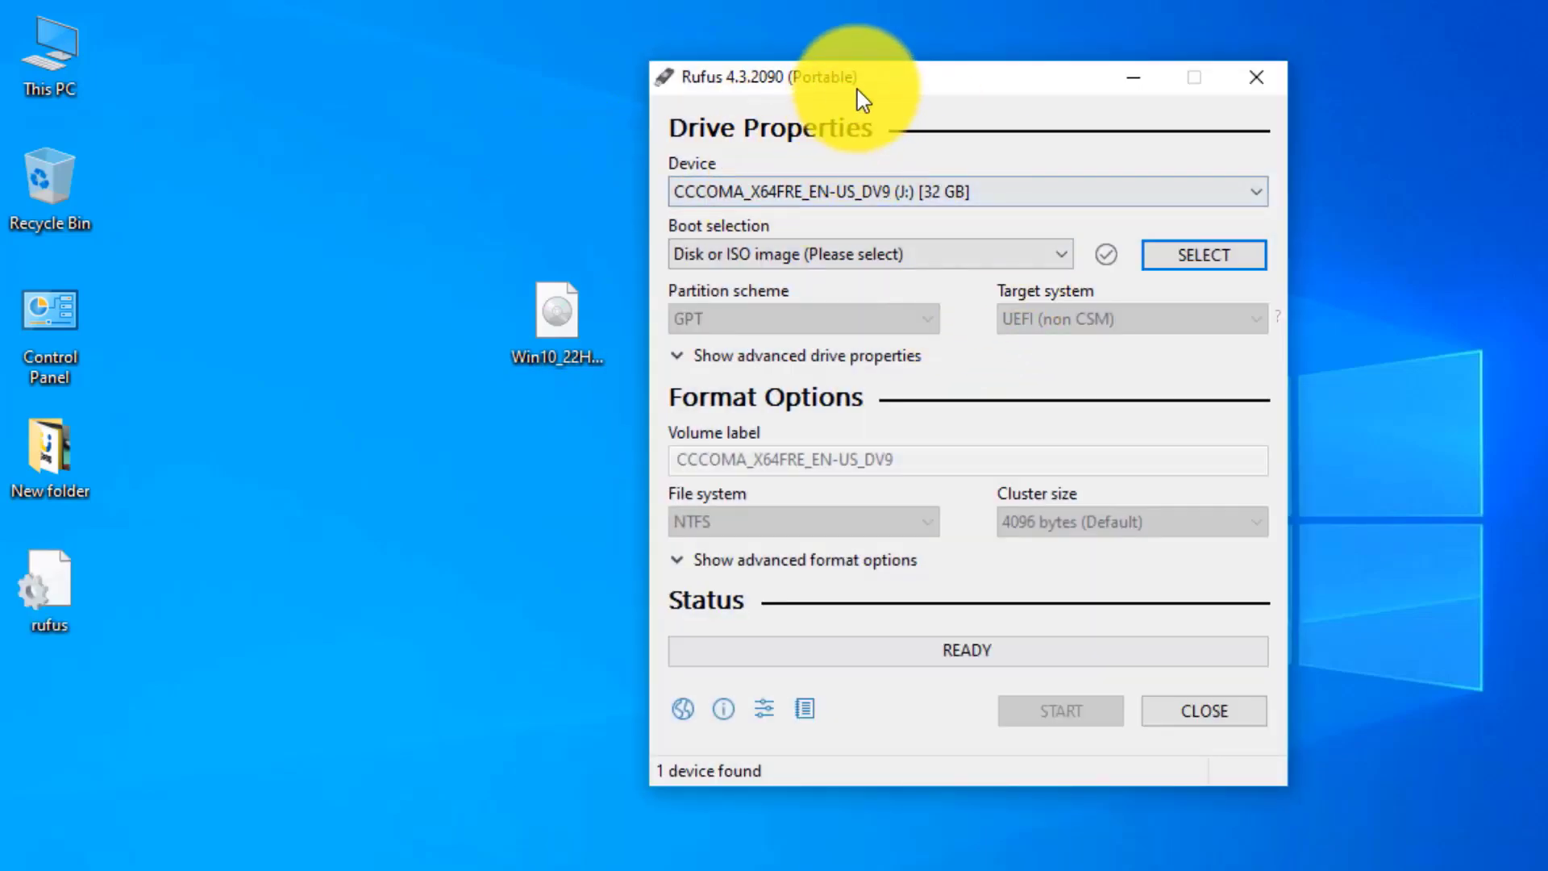
drag(863, 95, 1021, 106)
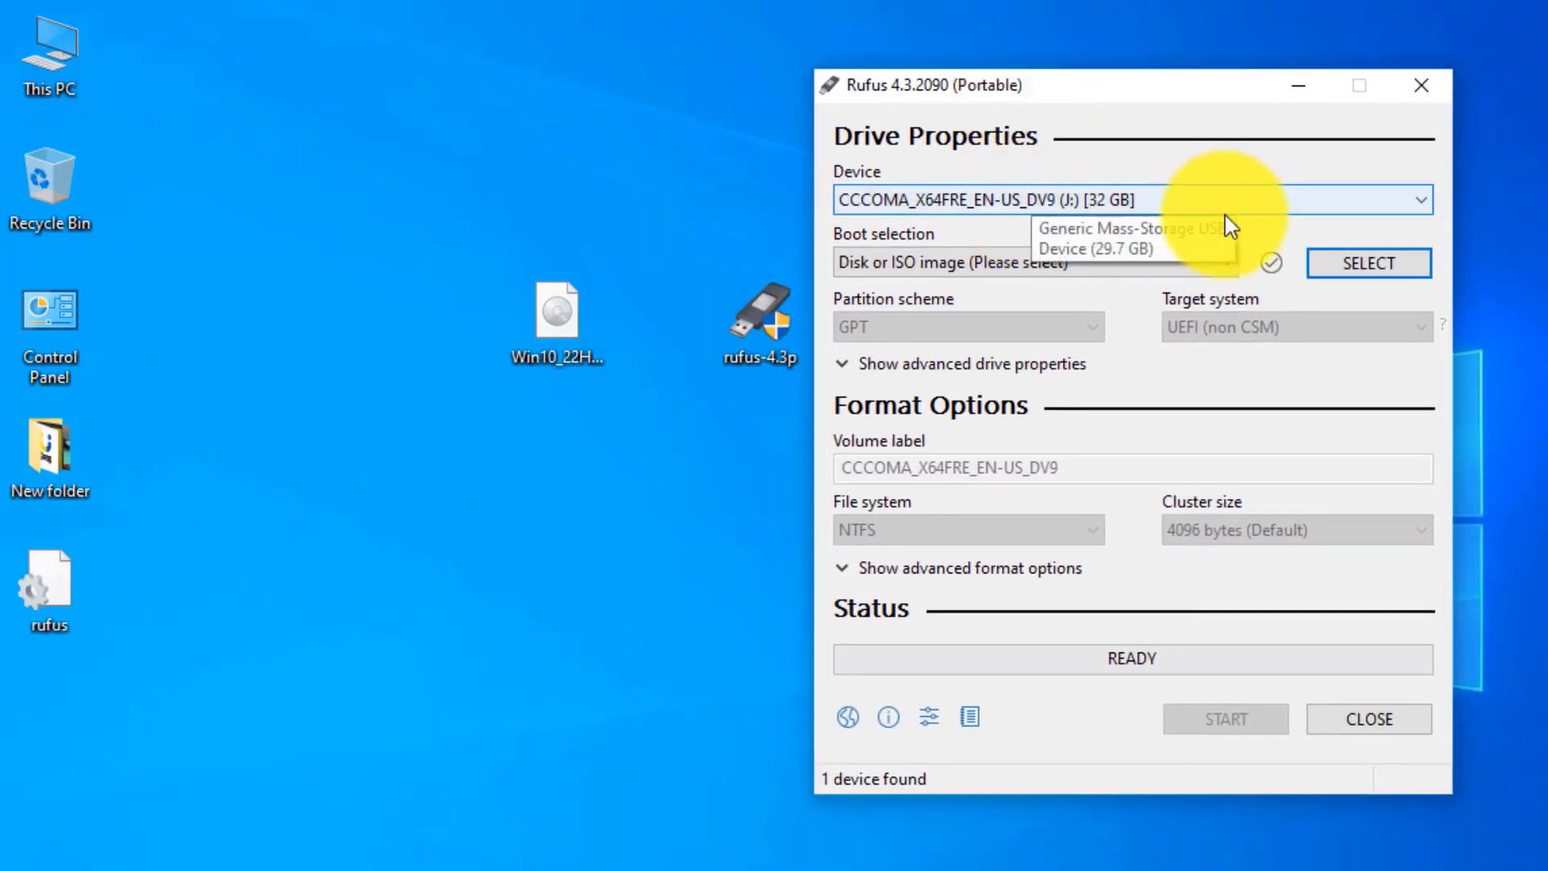
click(1173, 195)
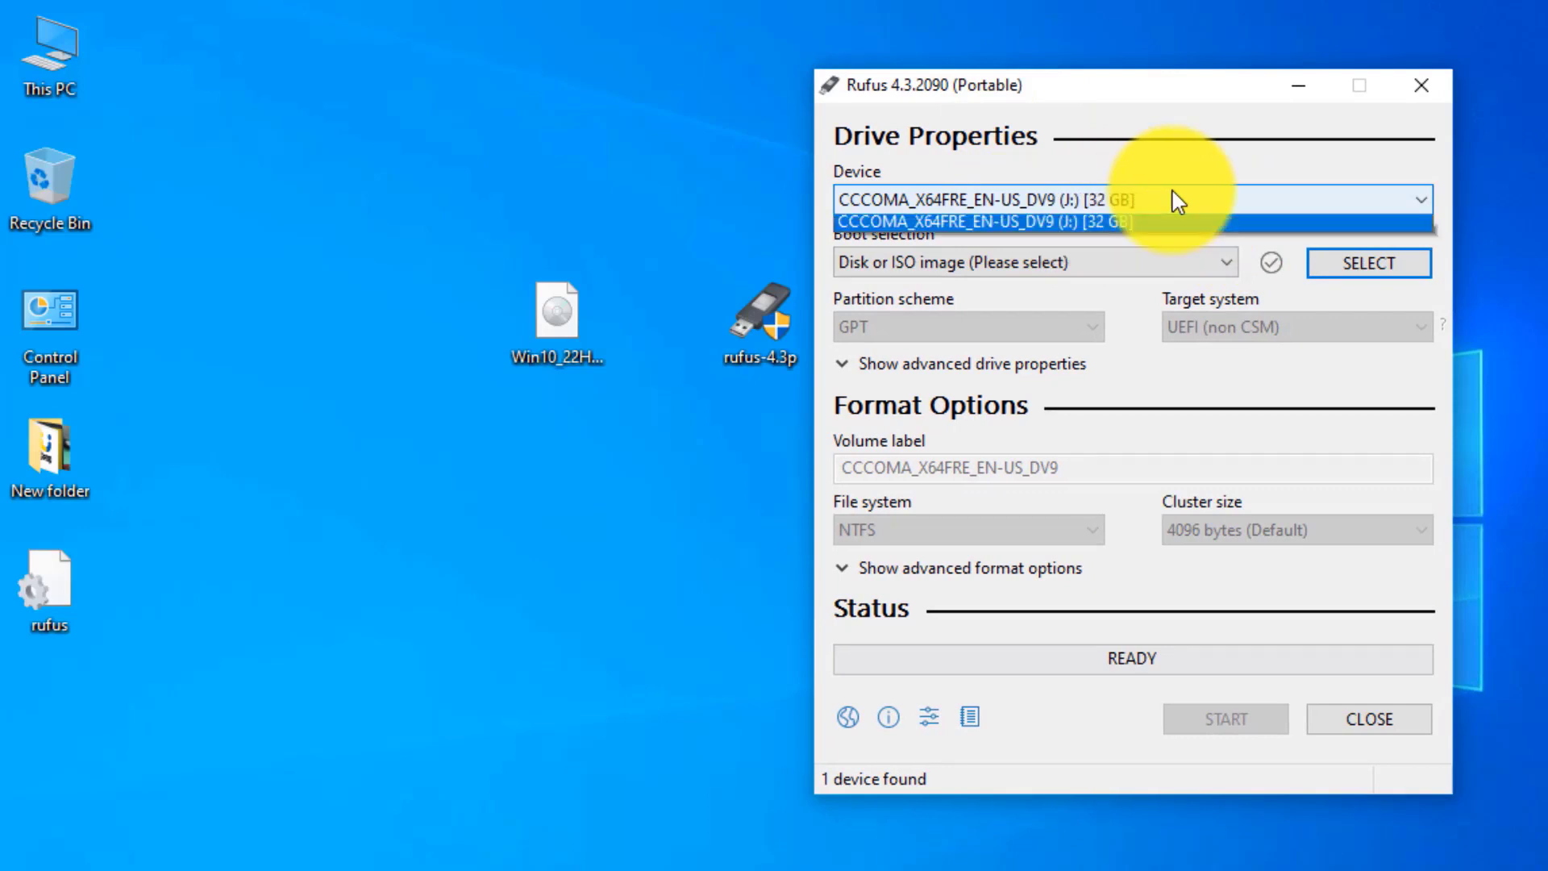
click(899, 163)
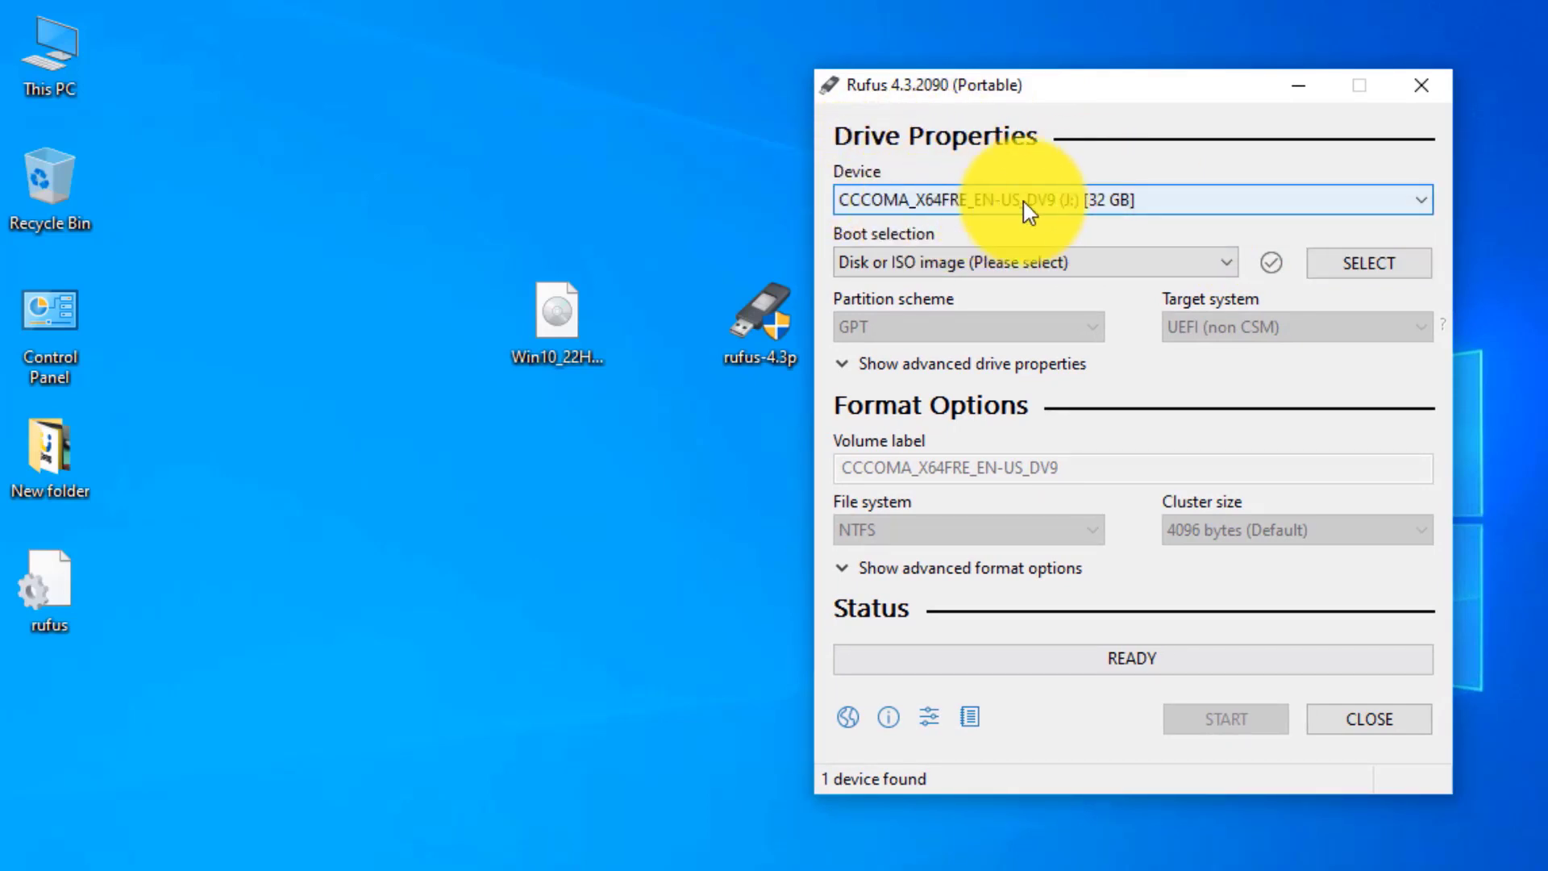
Step: Load Win10_22H2_English_x64v1 from the Desktop folder as the boot image
click(1370, 263)
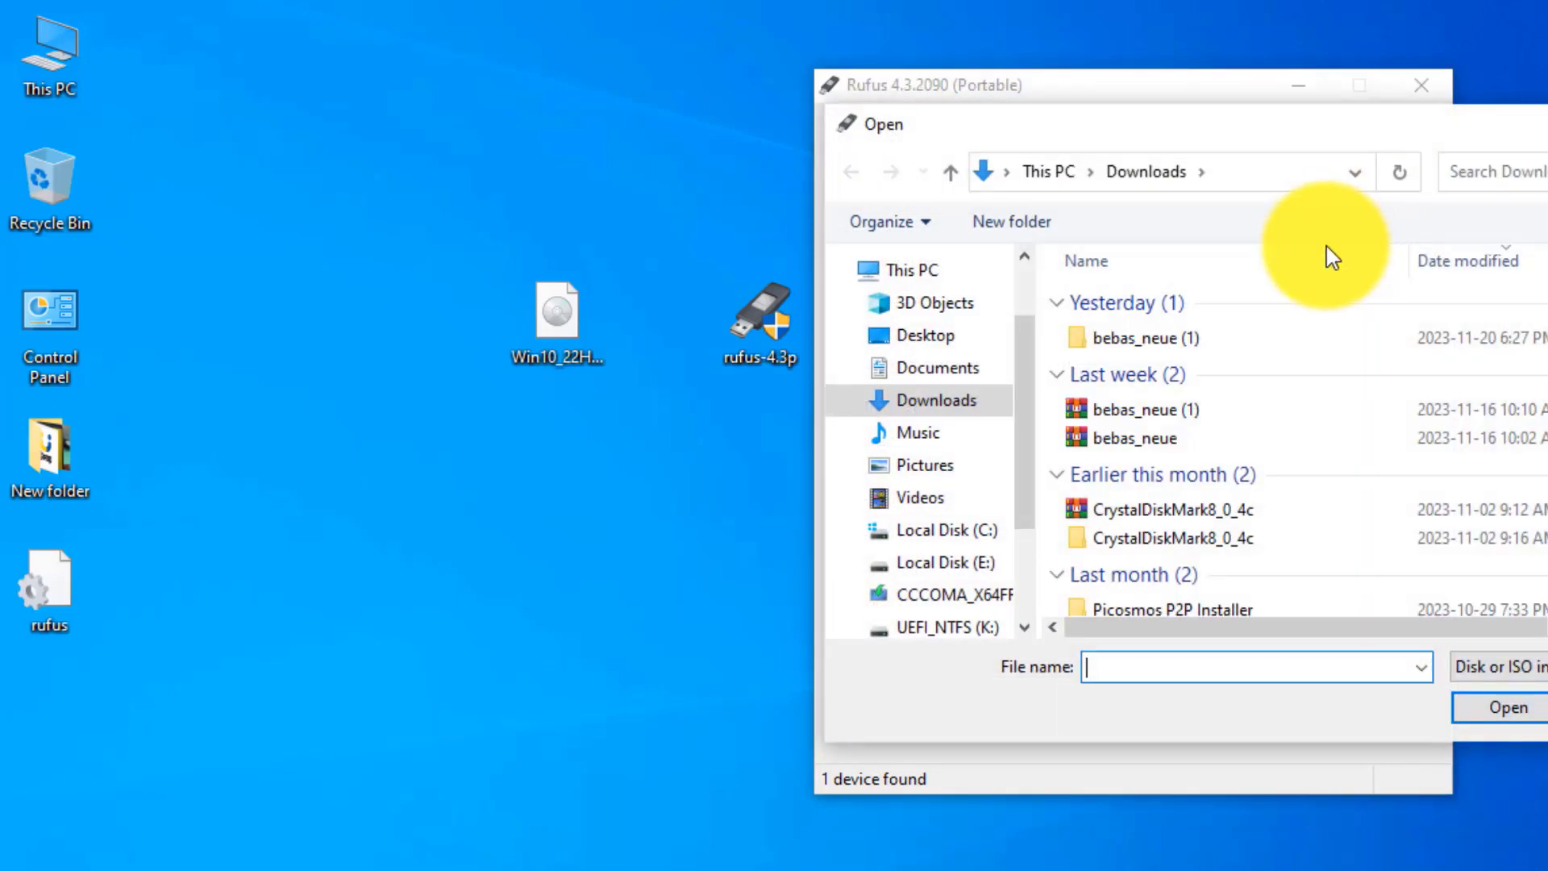
click(941, 345)
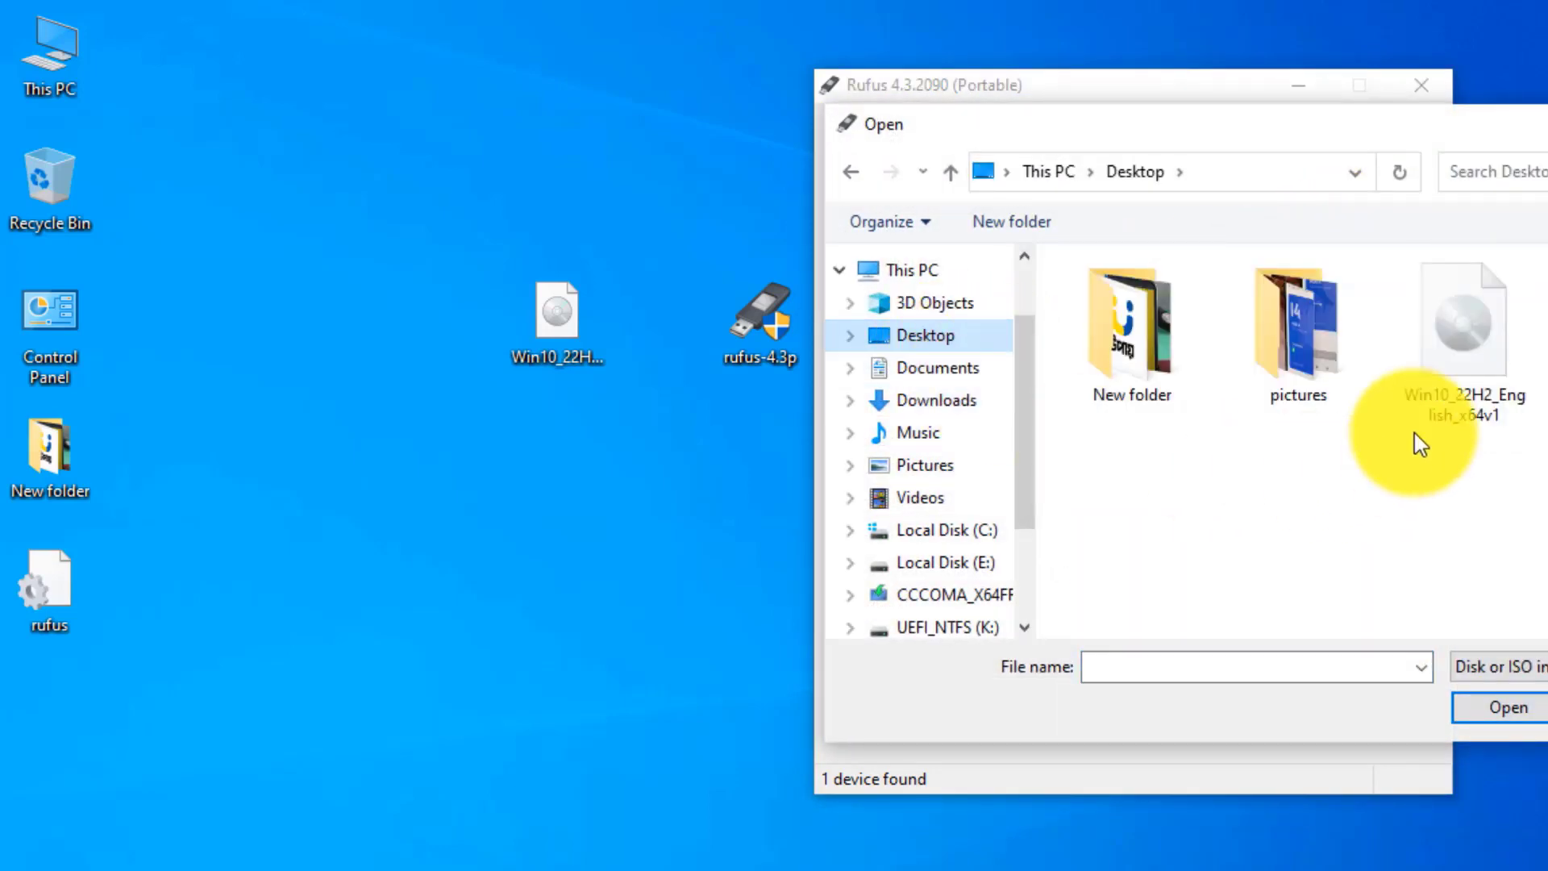
click(1486, 358)
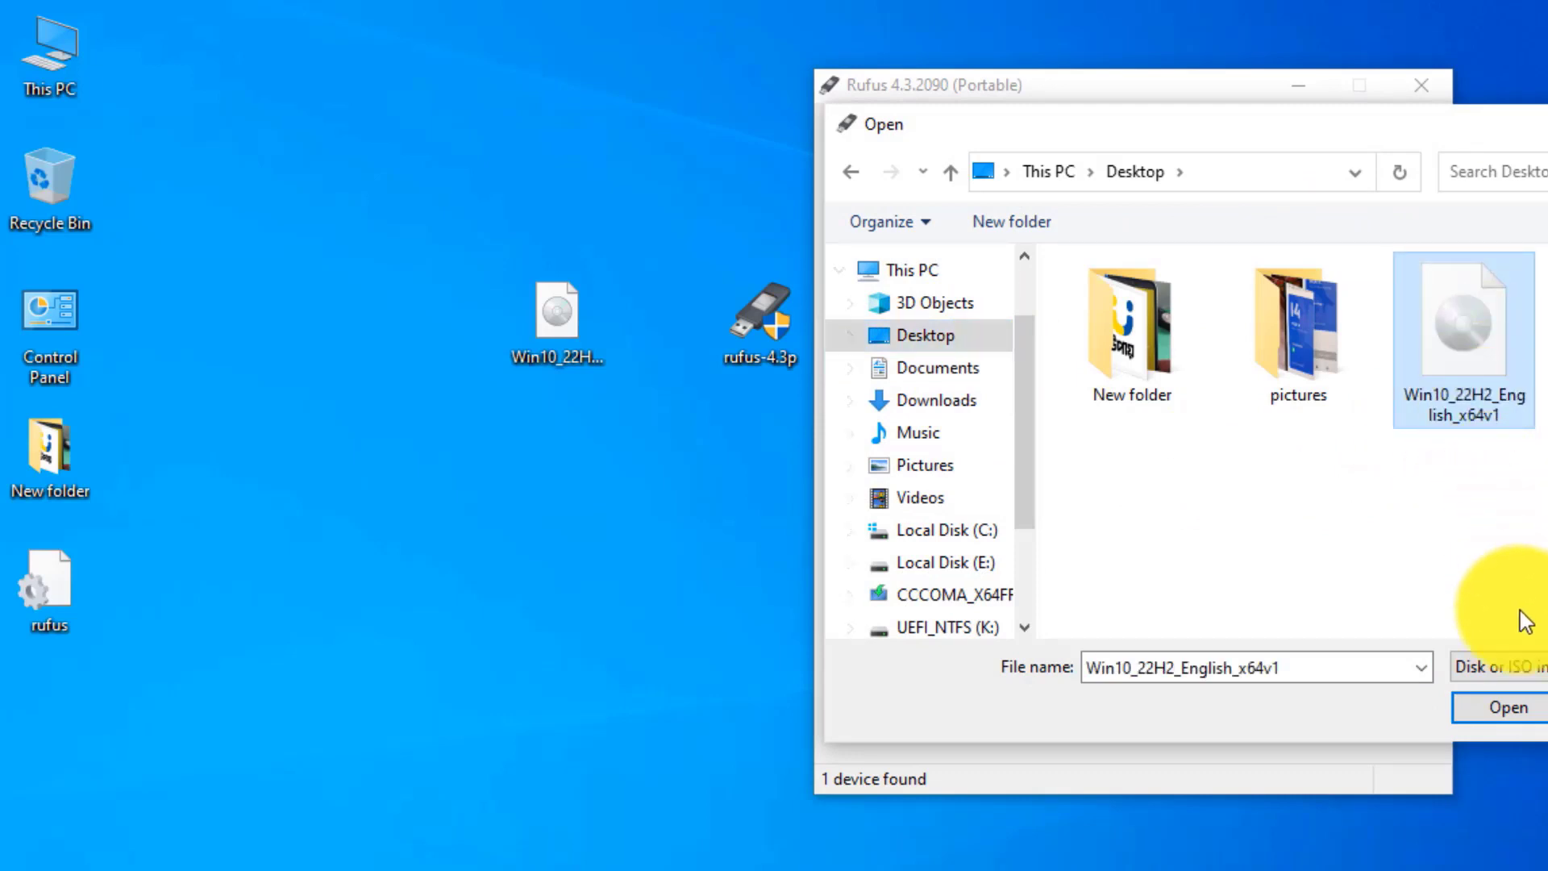
click(1498, 713)
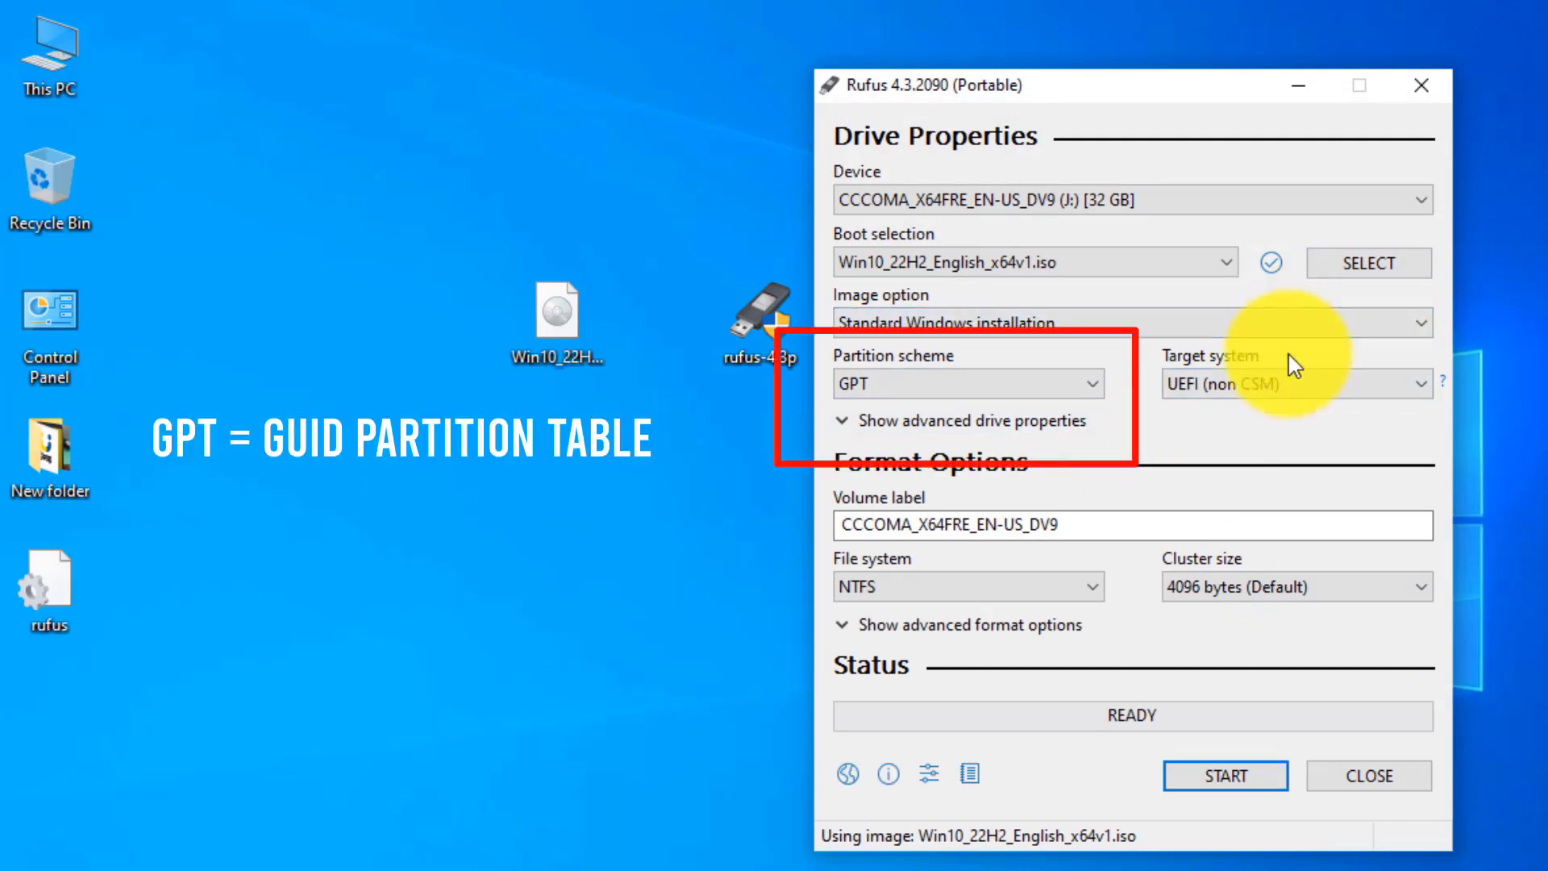
Step: Switch the partition scheme to MBR and back to GPT
click(1040, 383)
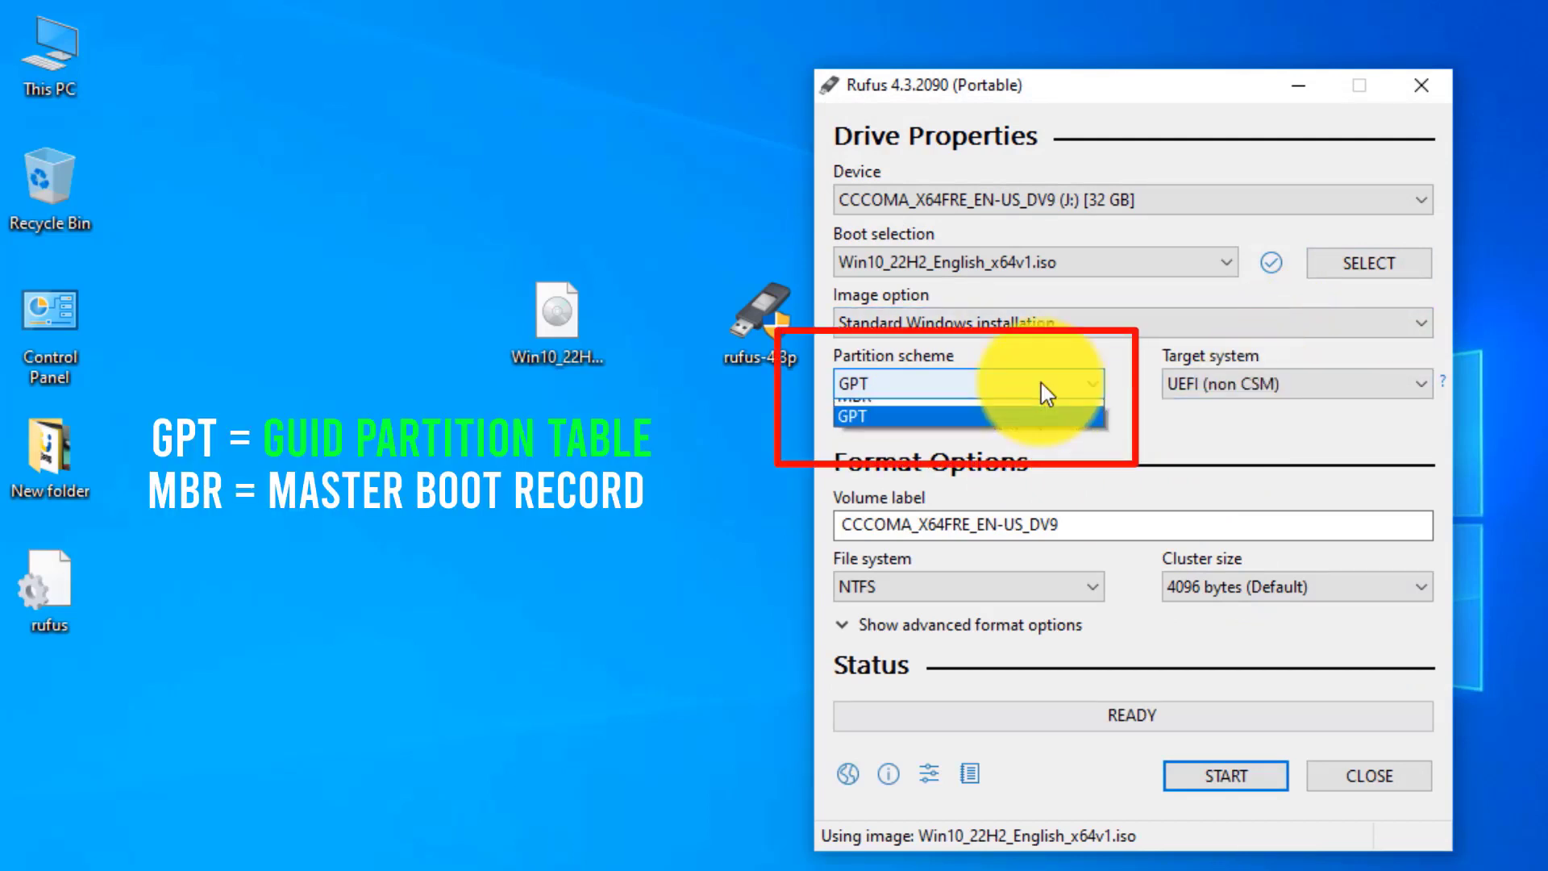
click(933, 411)
click(1037, 386)
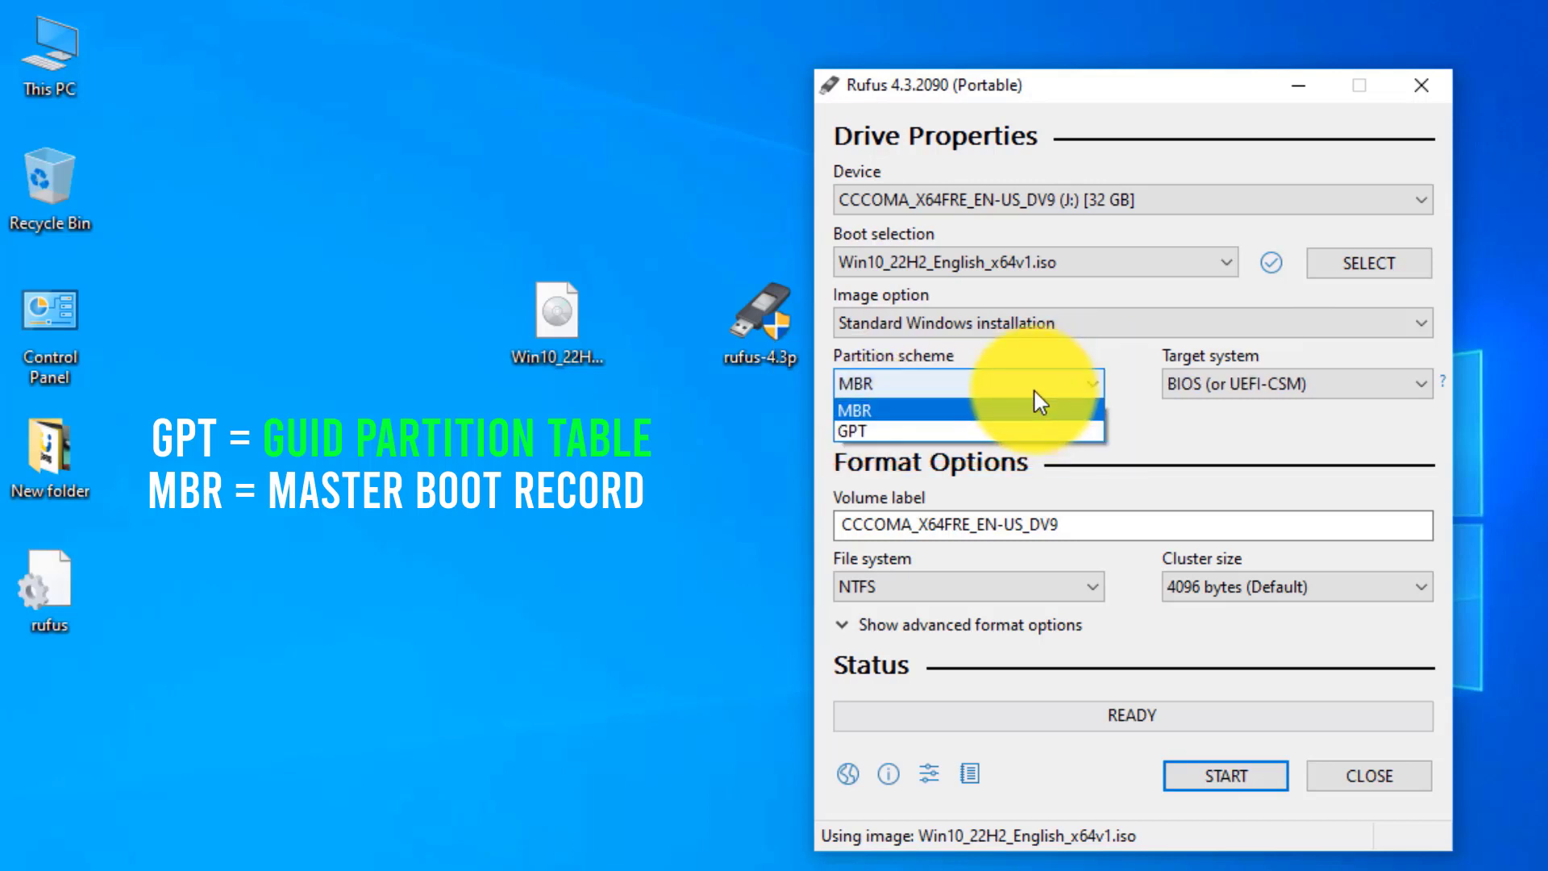
click(955, 439)
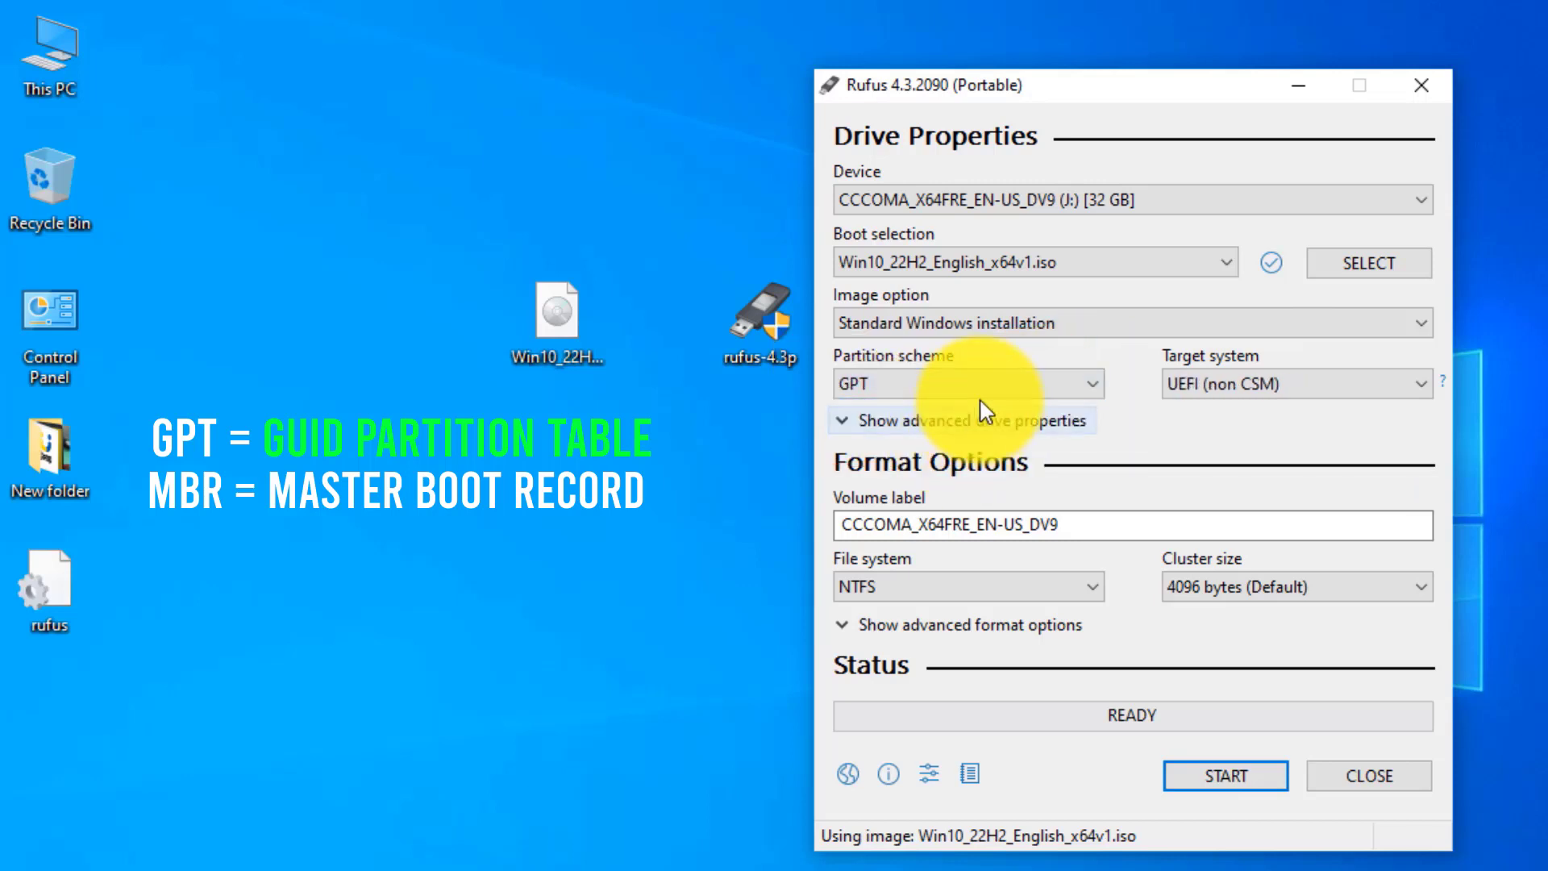
Step: Set the USB drive's partition scheme to MBR
click(1027, 390)
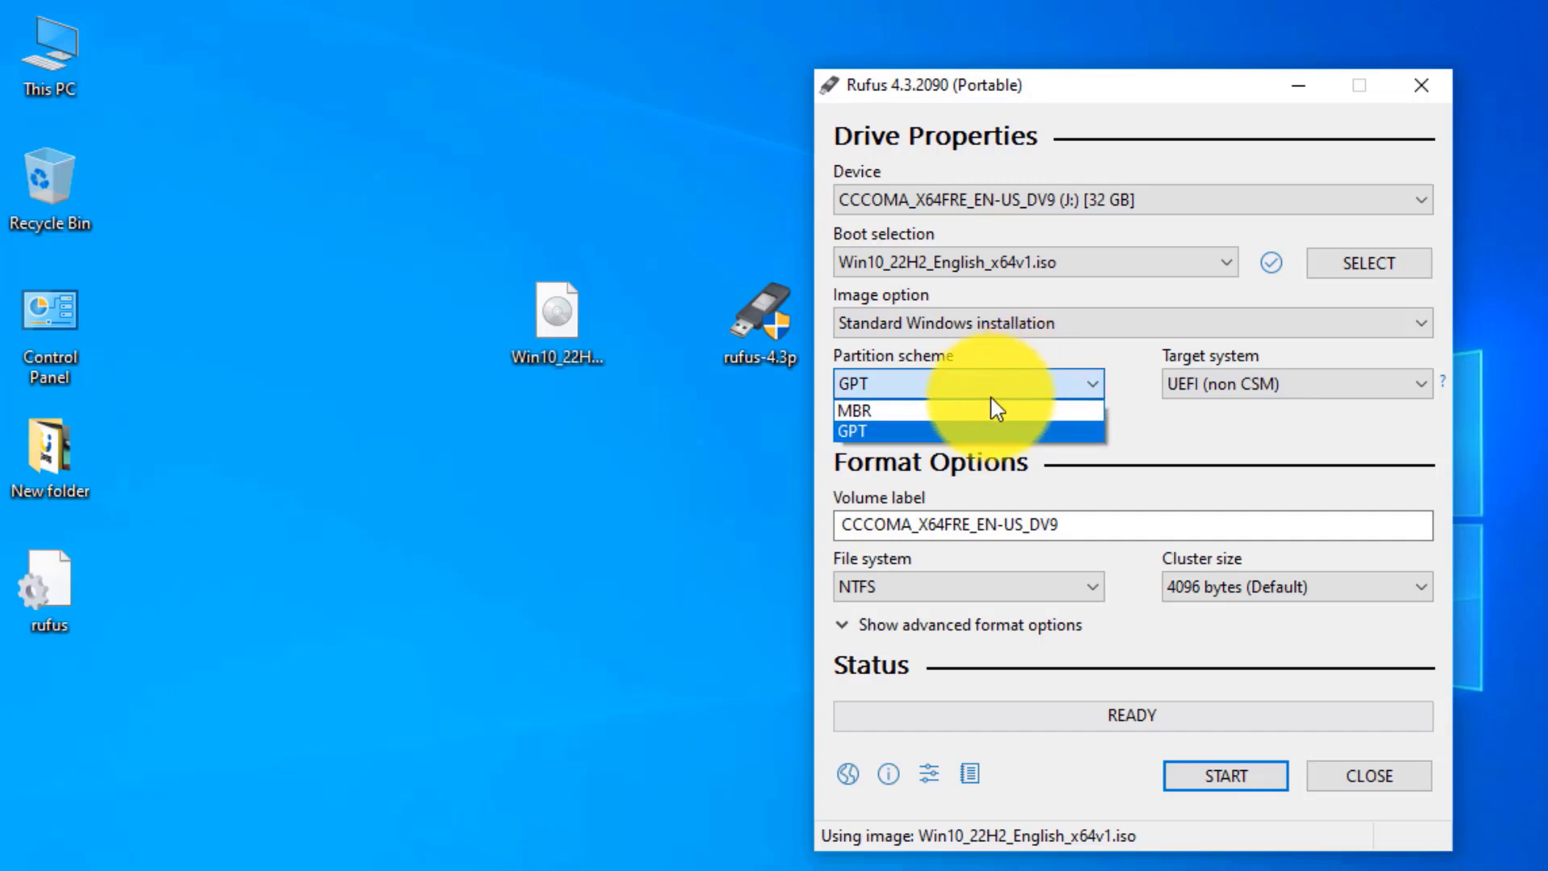
click(893, 409)
click(907, 387)
click(907, 432)
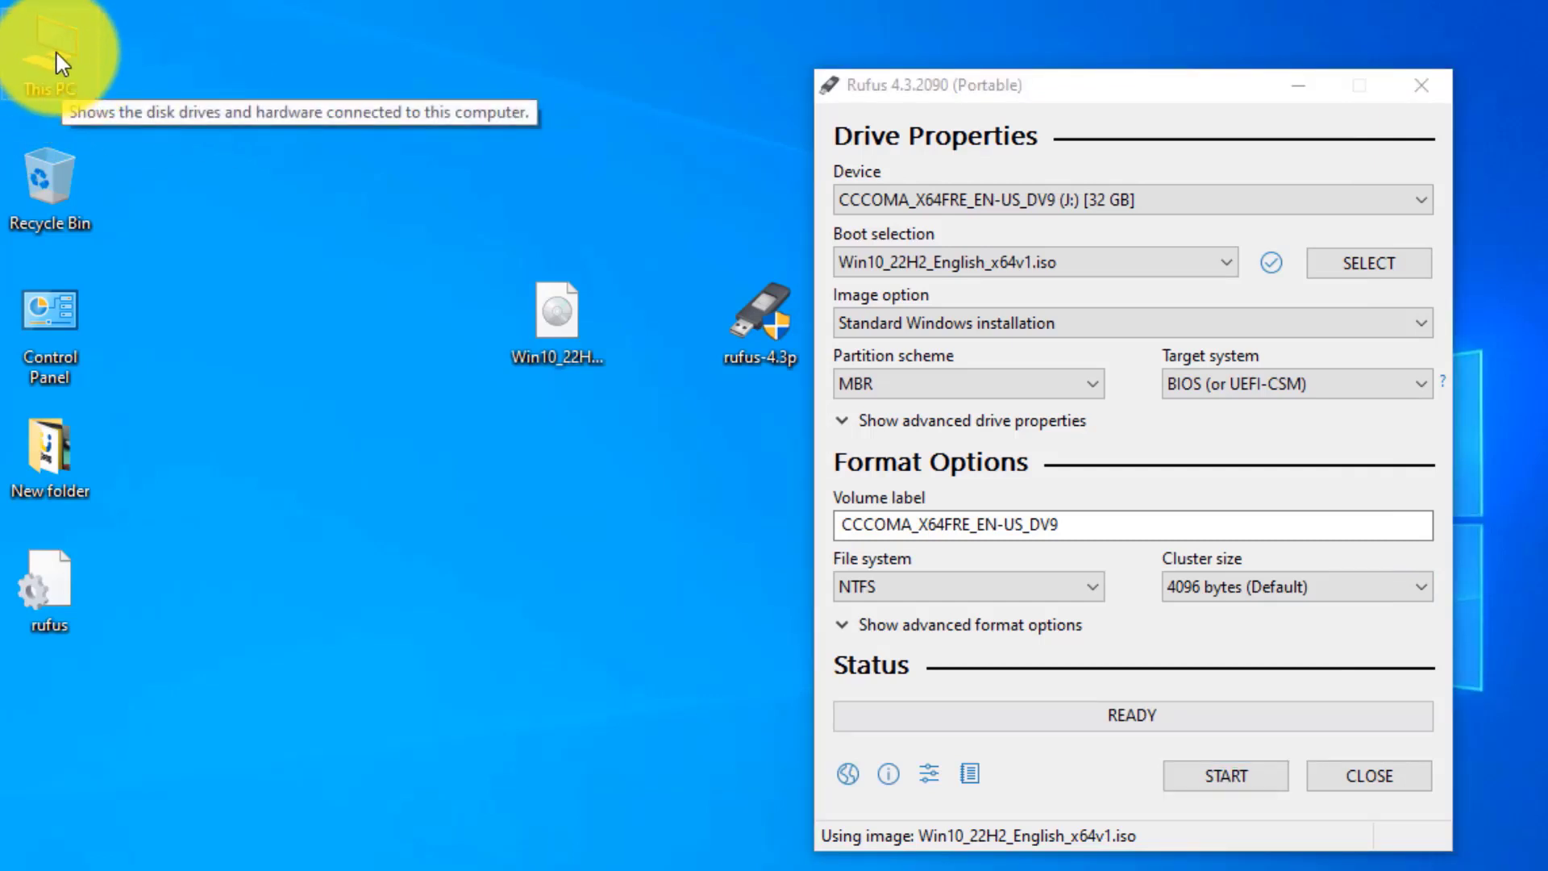
Step: Move the This PC icon into open desktop space and show Disk Management in a maximized Computer Management window
drag(55, 50, 255, 183)
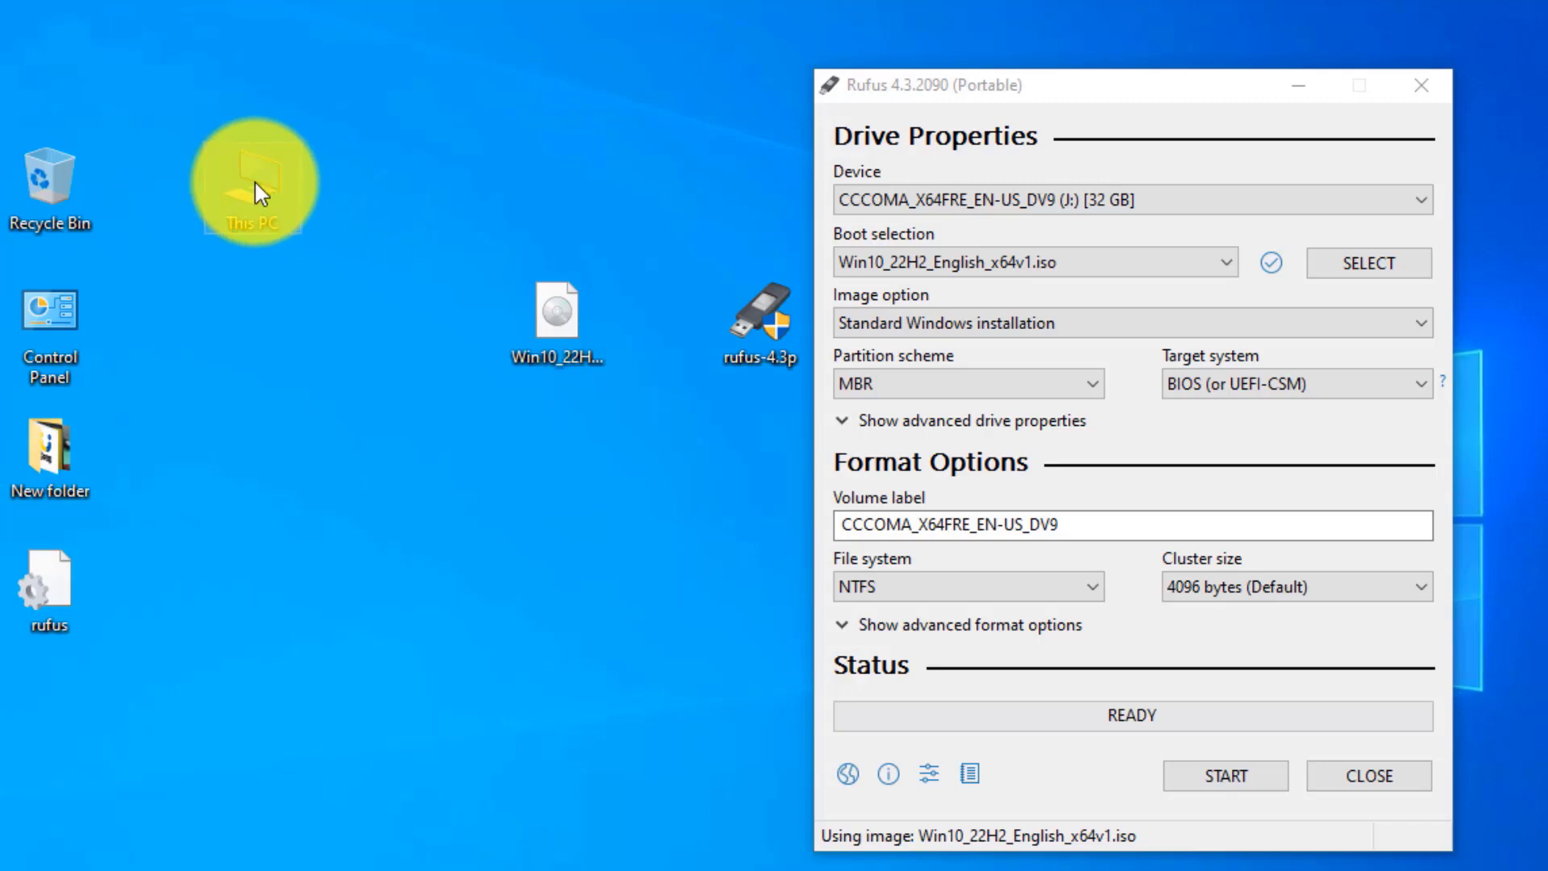
right_click(254, 180)
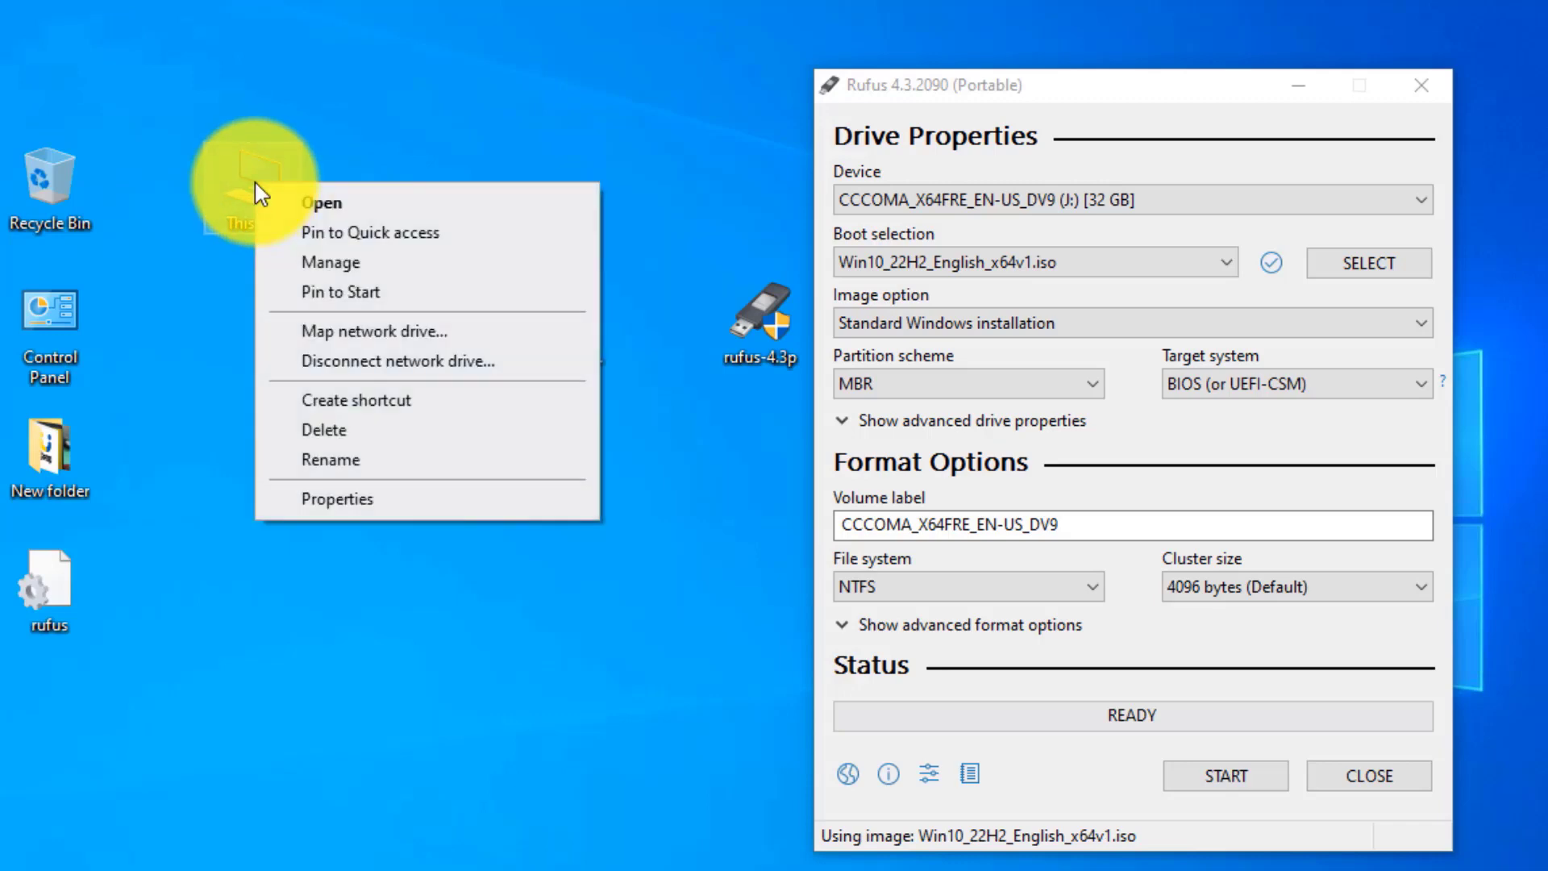
click(385, 271)
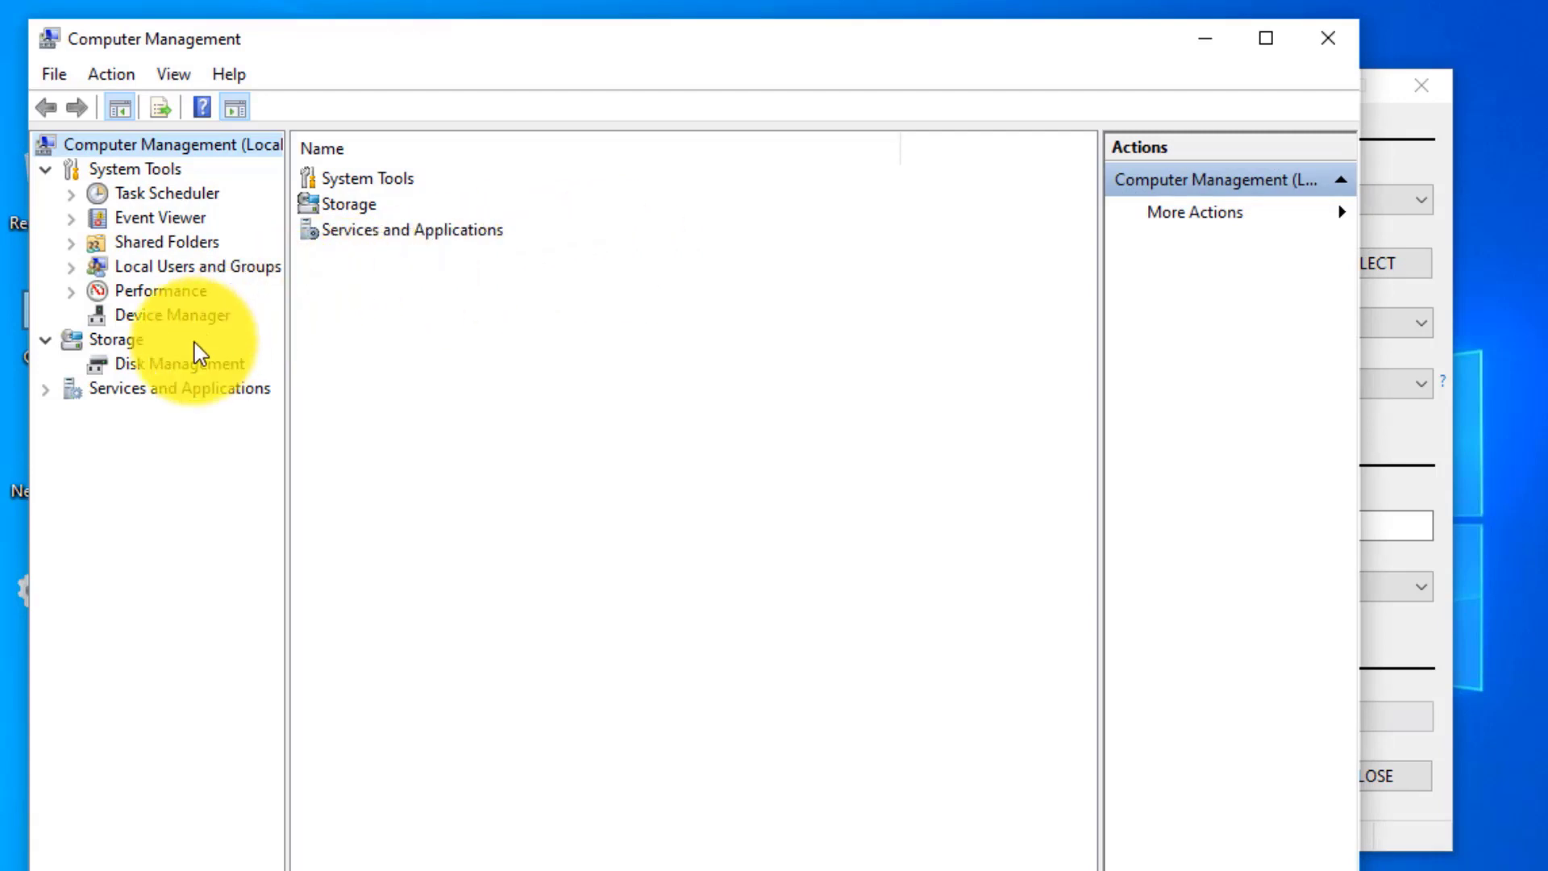
click(147, 366)
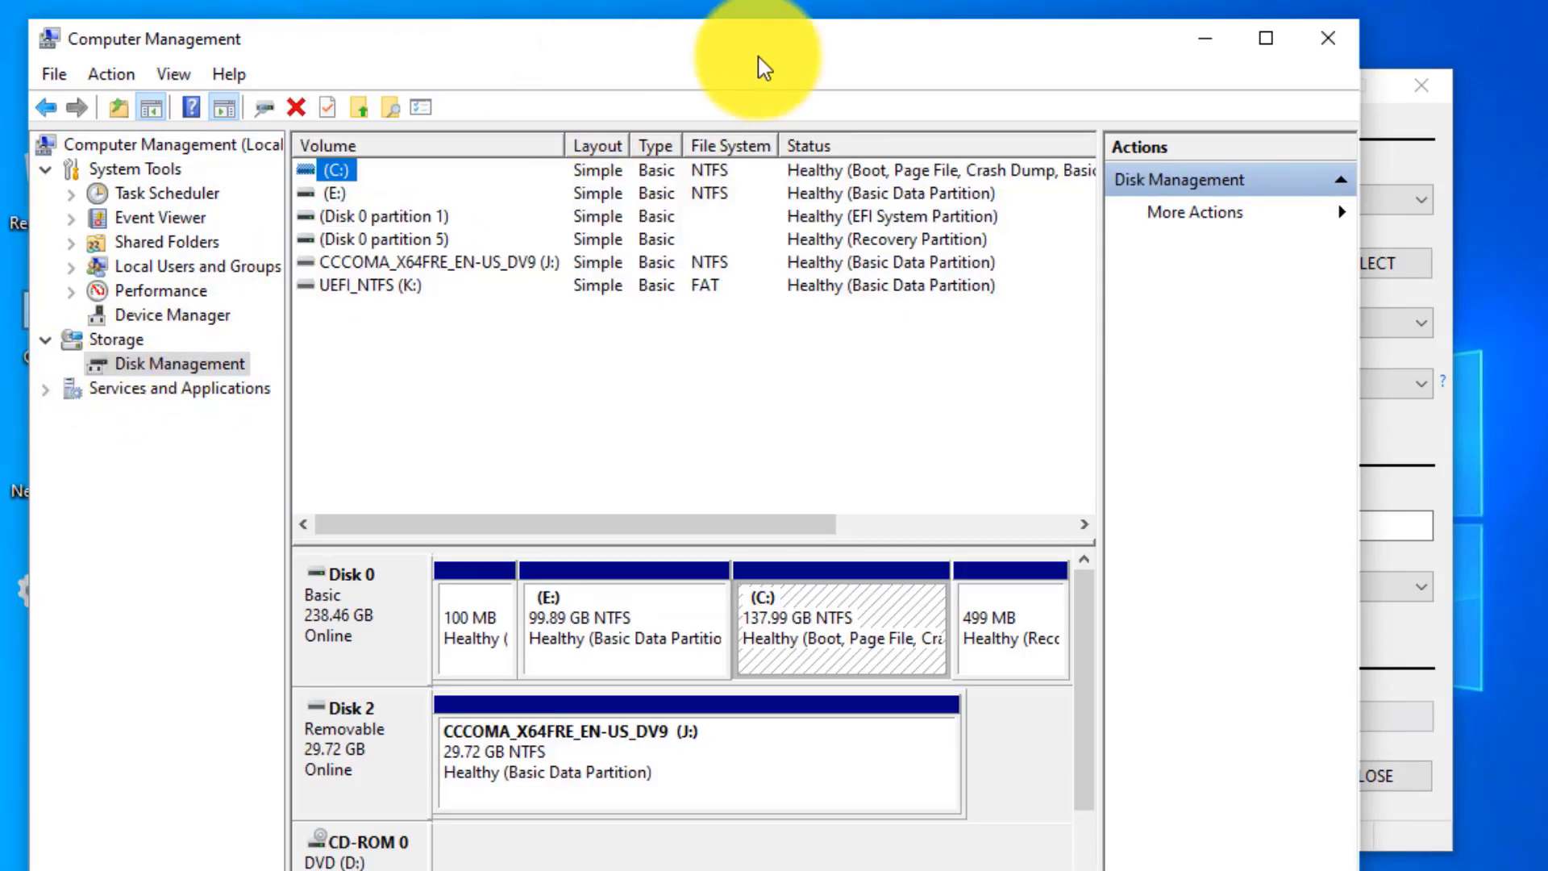
click(1267, 38)
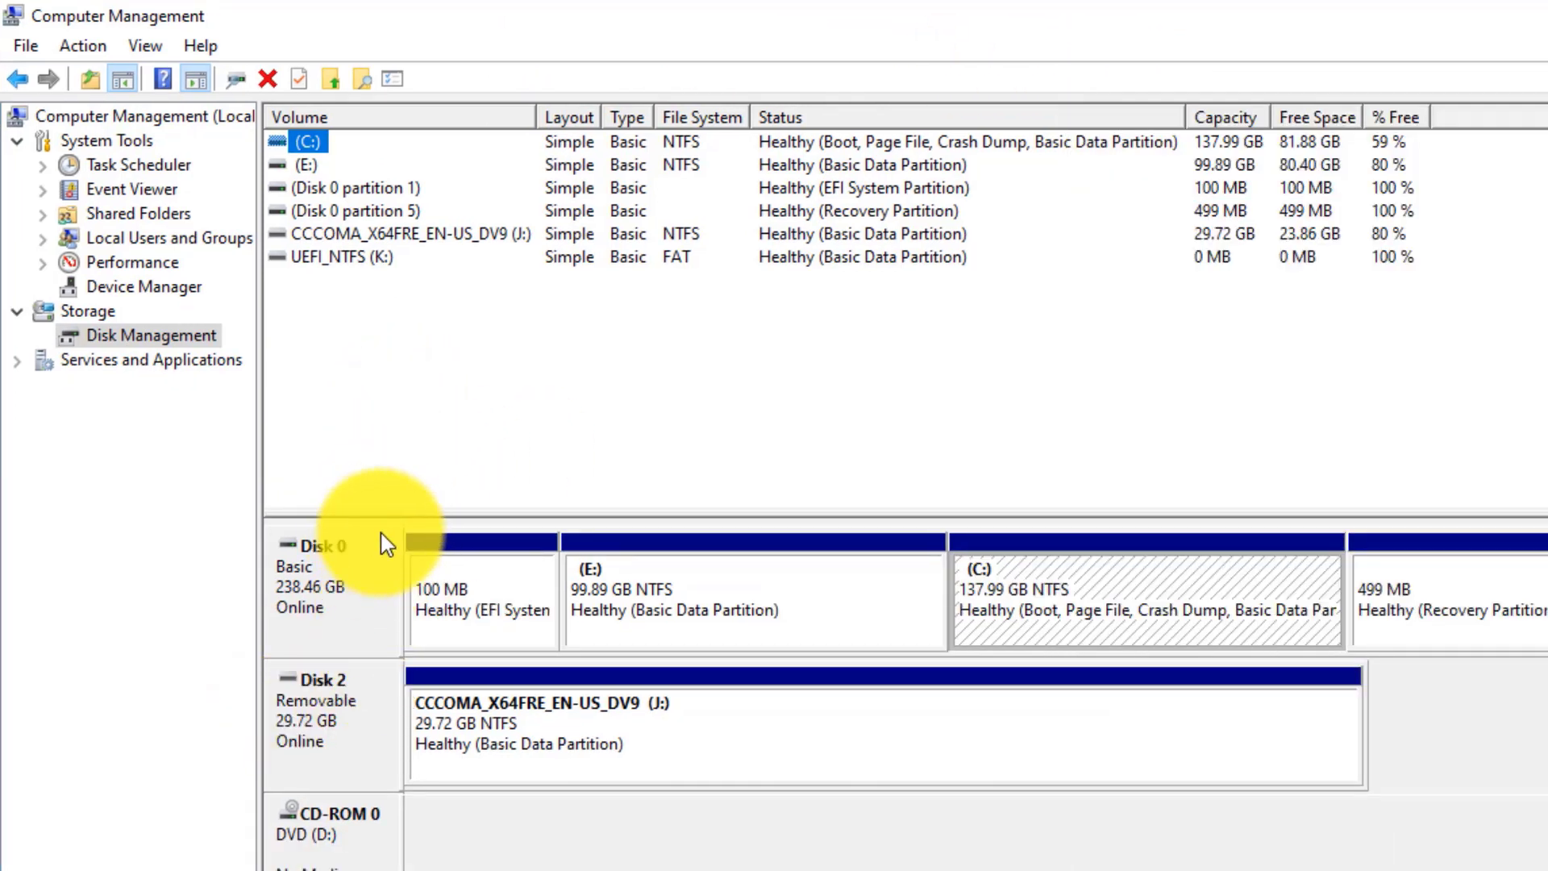
Step: Check the partition style of Disk 0 in its volume properties, and close the properties
right_click(313, 581)
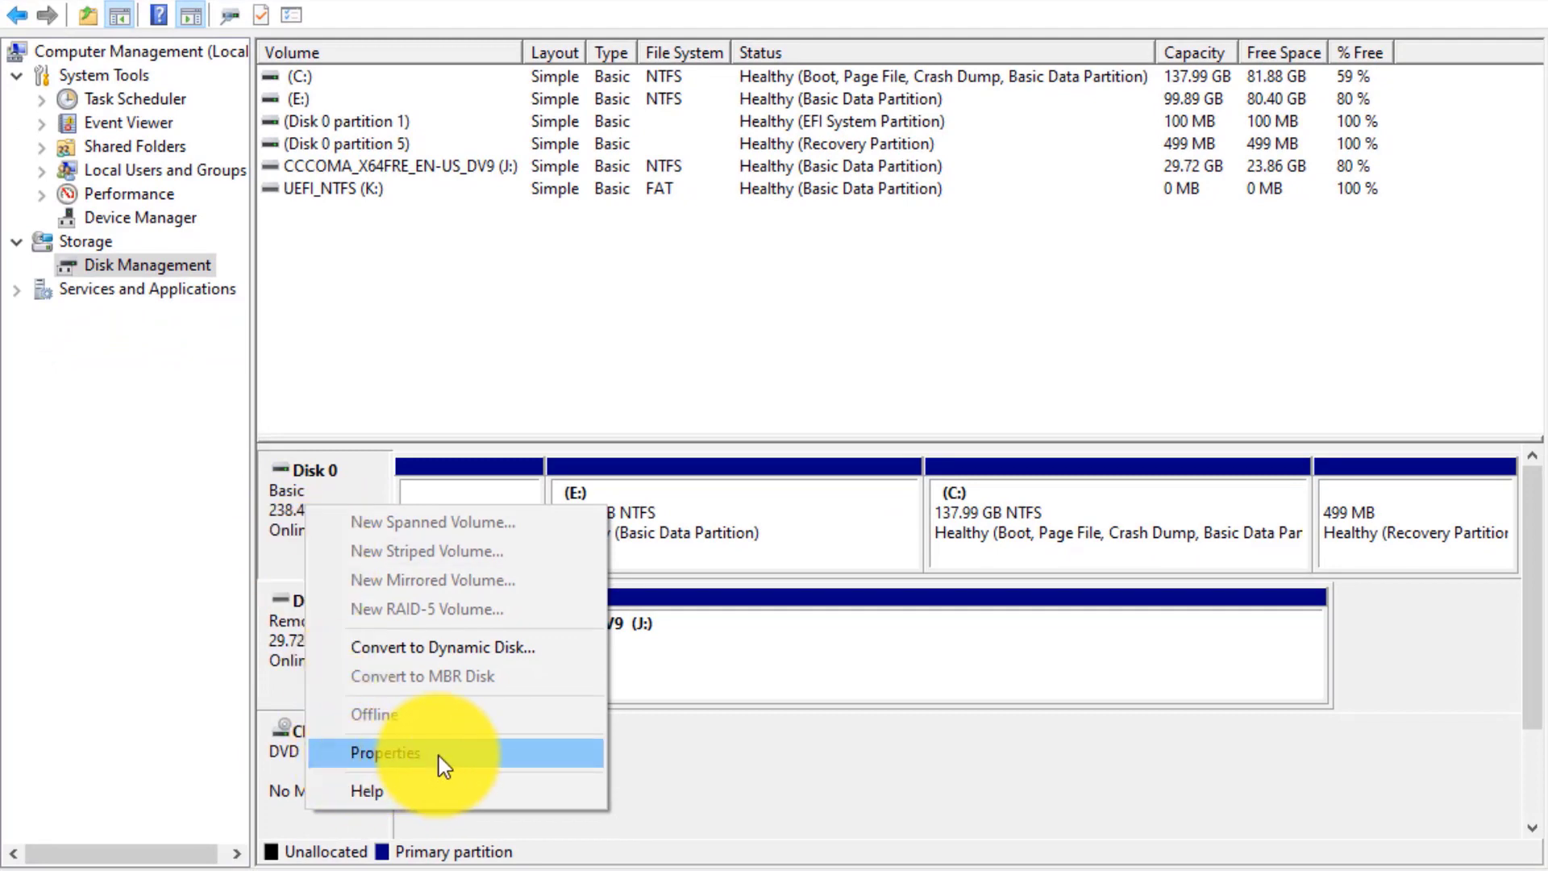
click(438, 757)
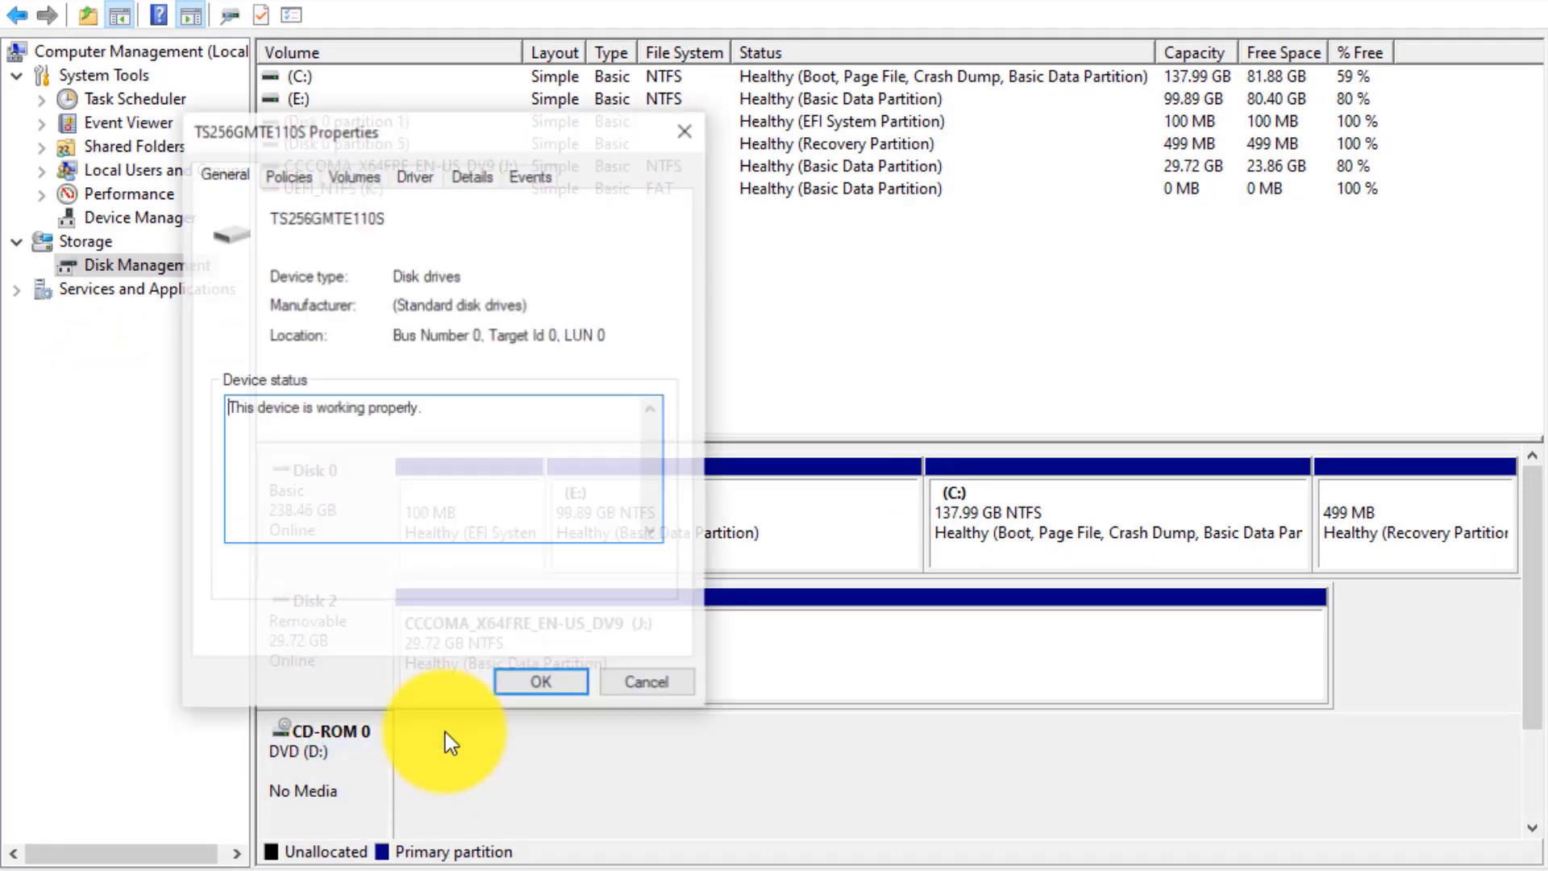
click(356, 171)
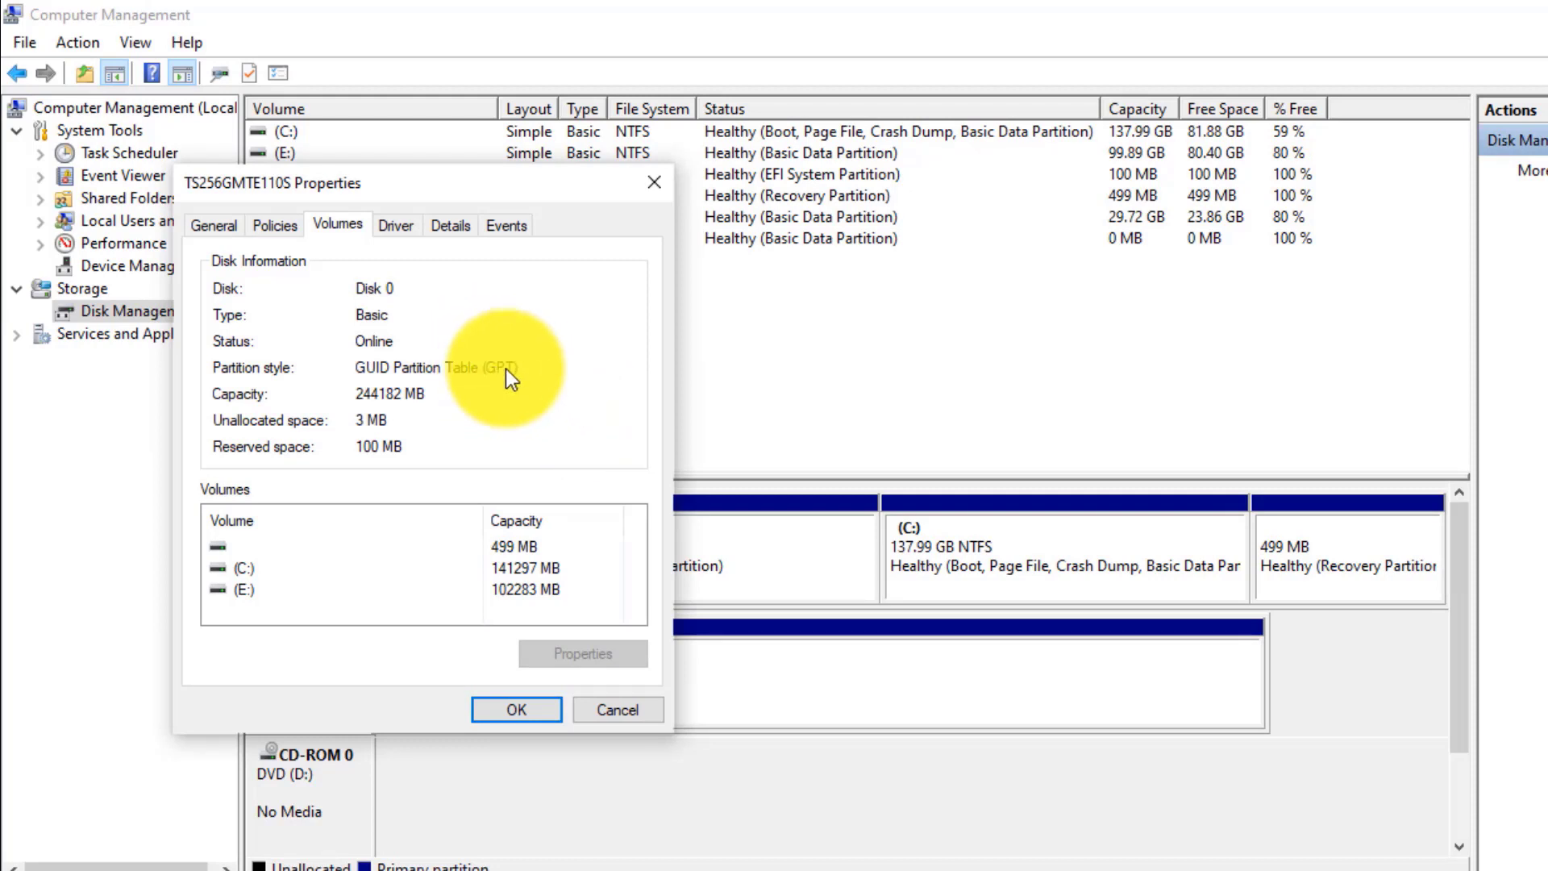
click(652, 183)
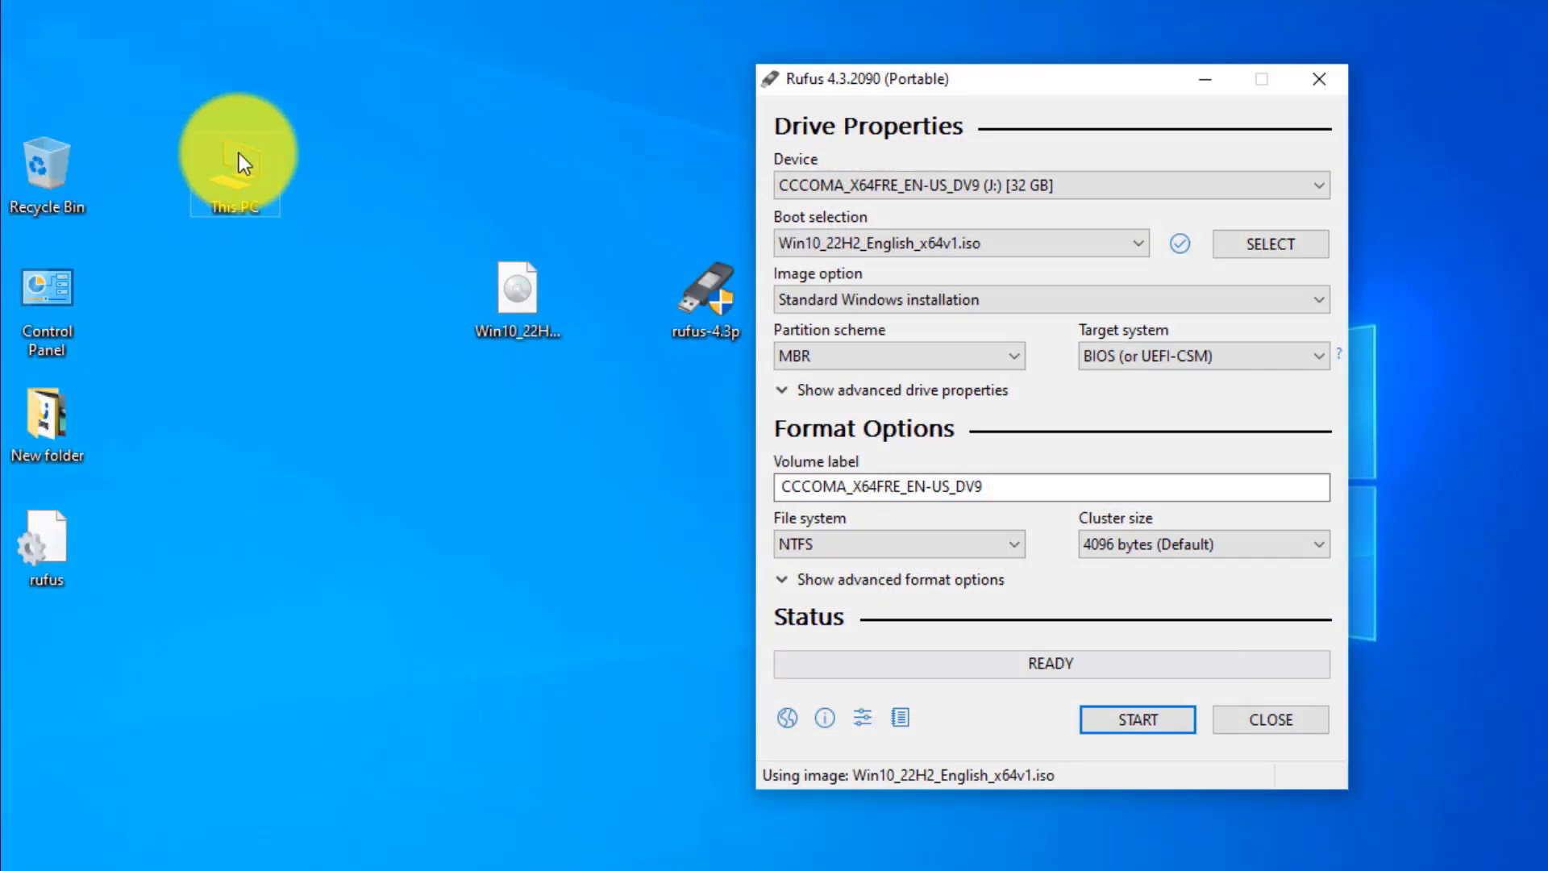
Step: Reopen Computer Management from This PC and show the disks in Disk Management
click(241, 157)
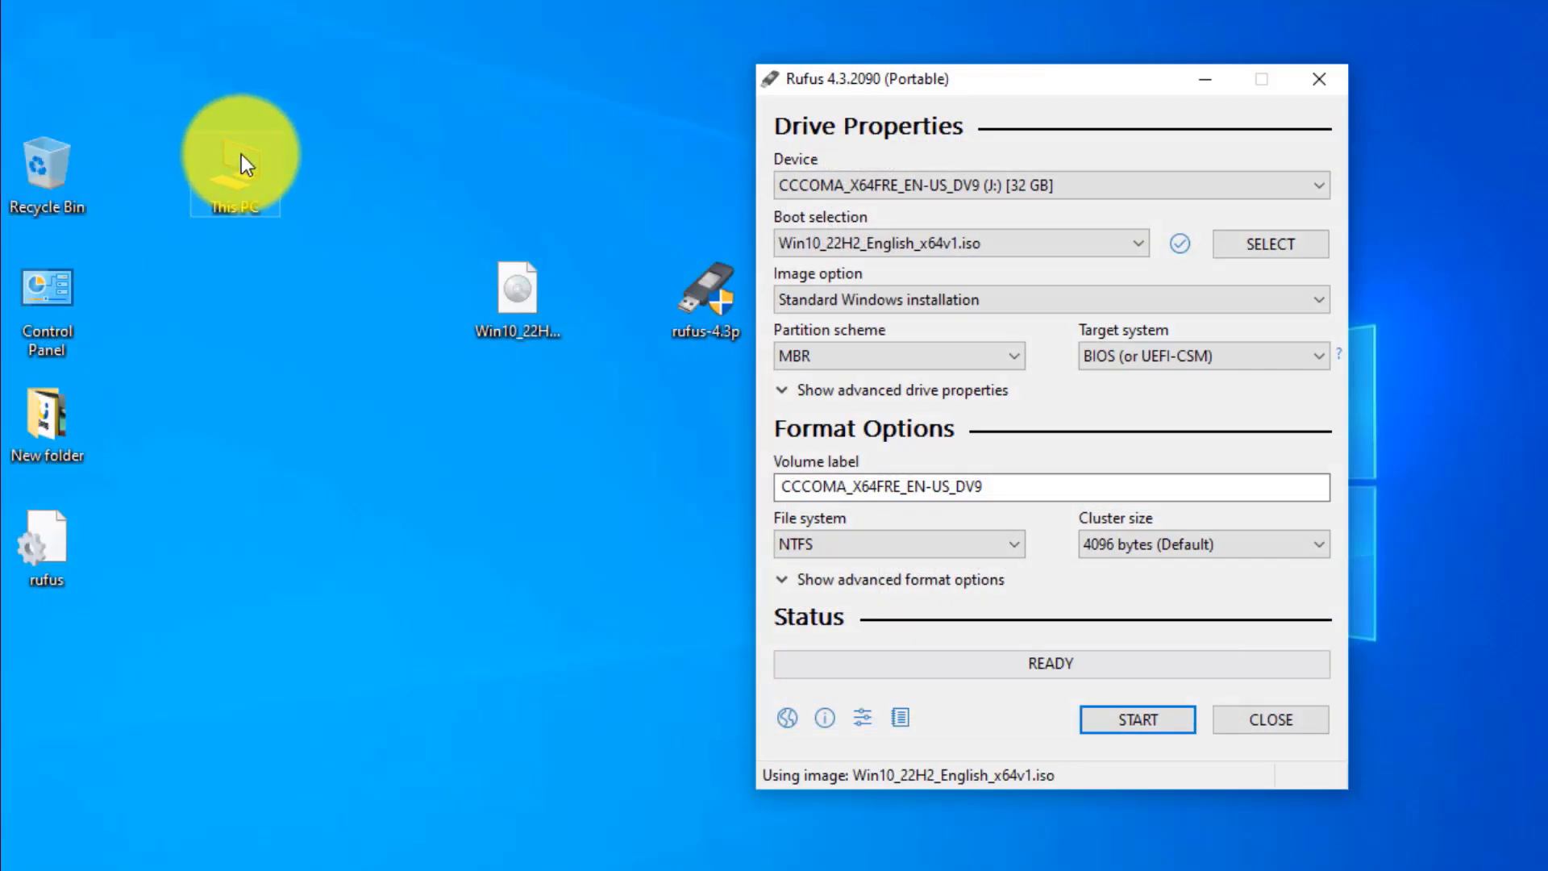
right_click(241, 153)
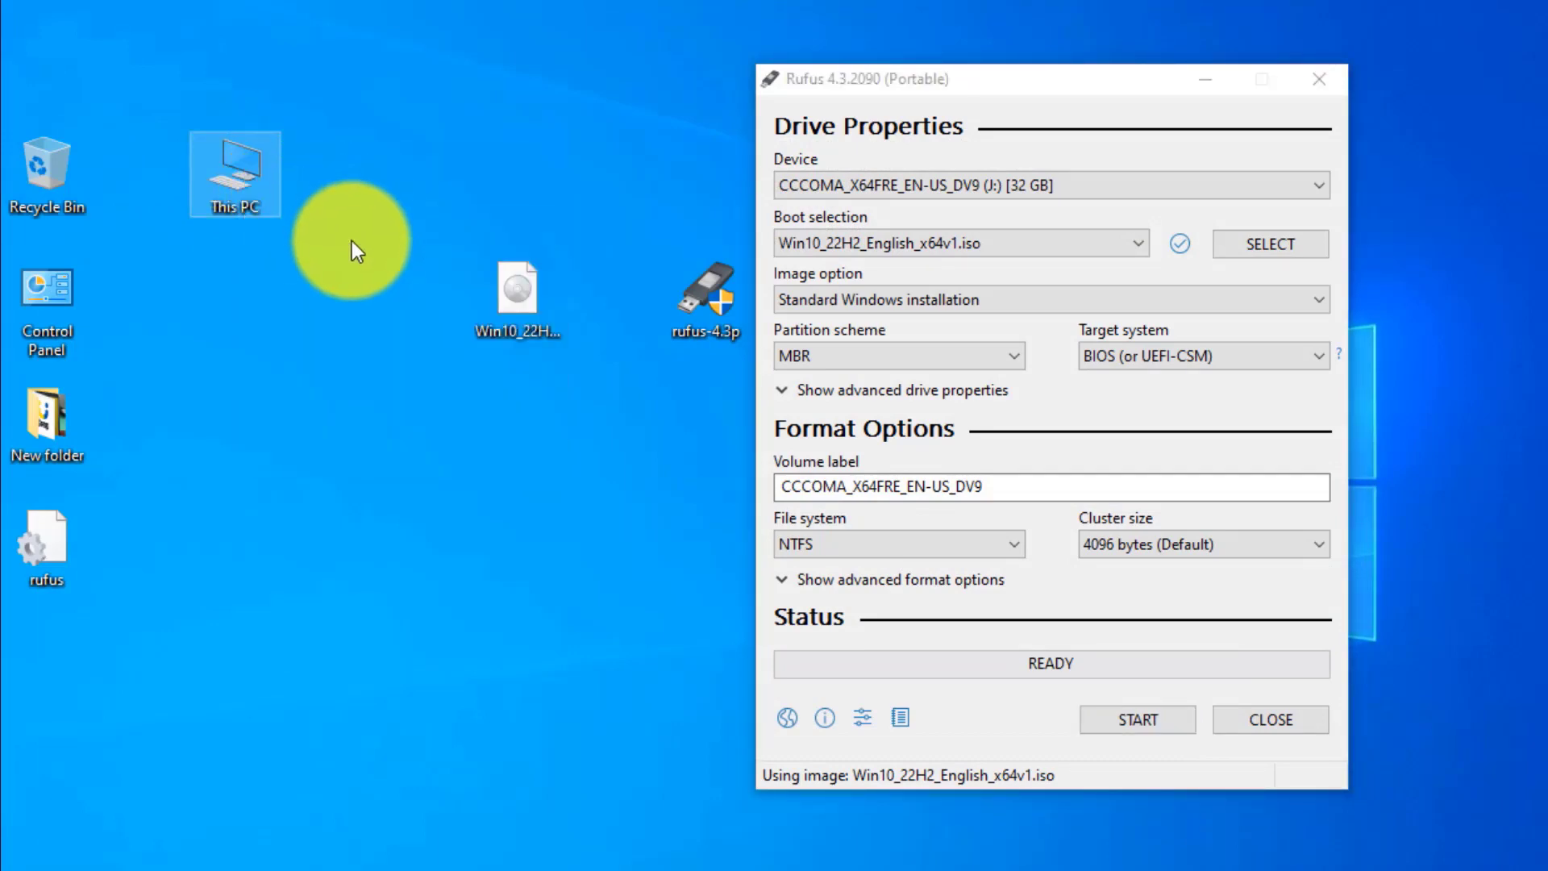
click(347, 245)
click(138, 336)
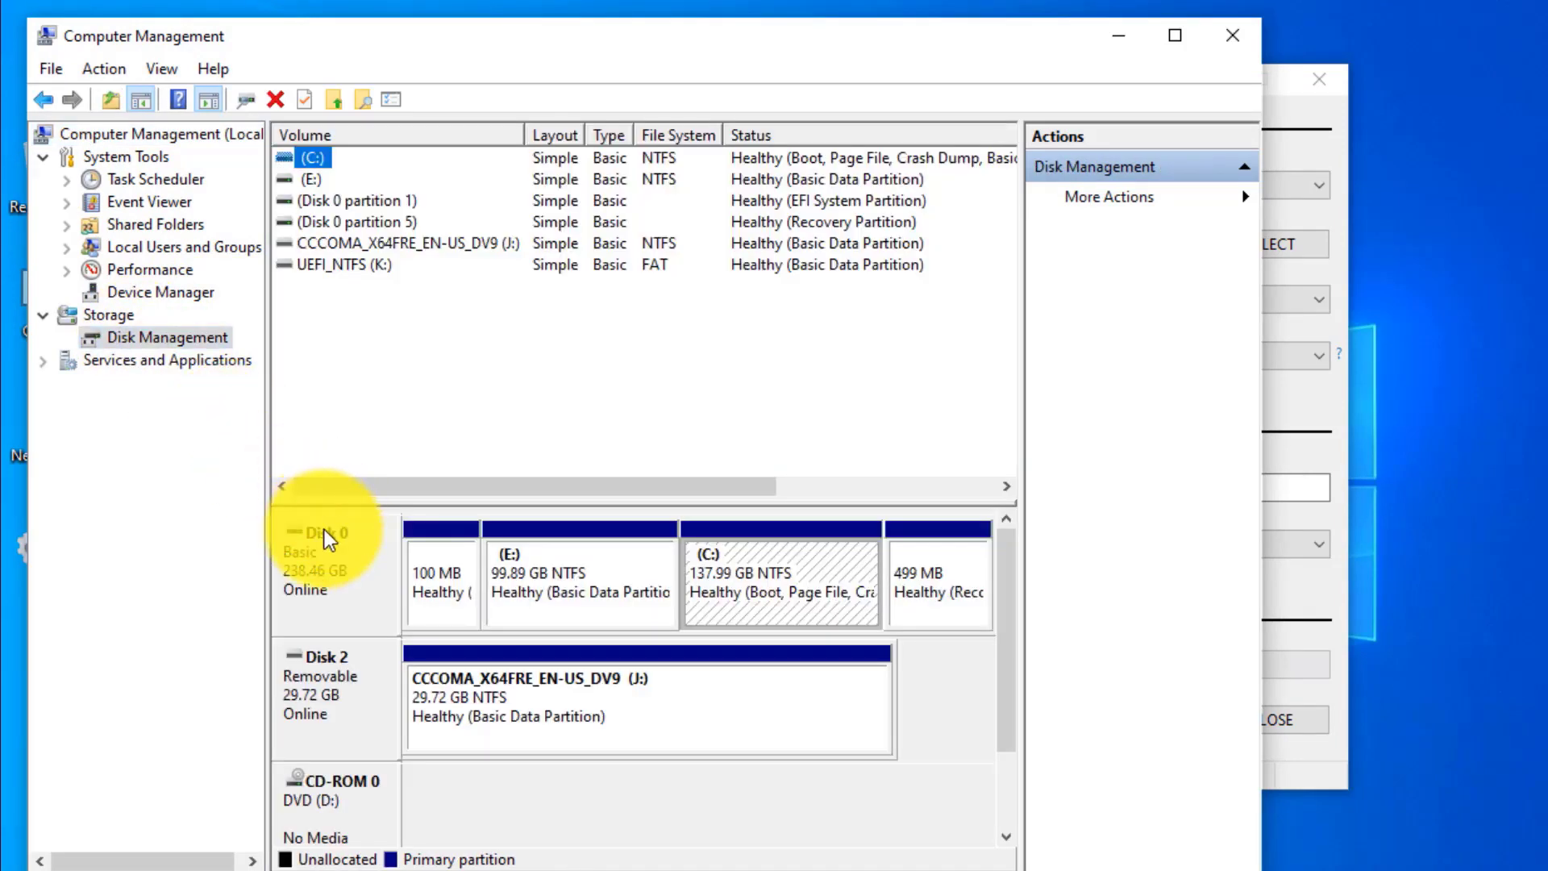
Step: Recheck the partition style of Disk 0 in its volume properties, and close both the properties and Computer Management
right_click(336, 564)
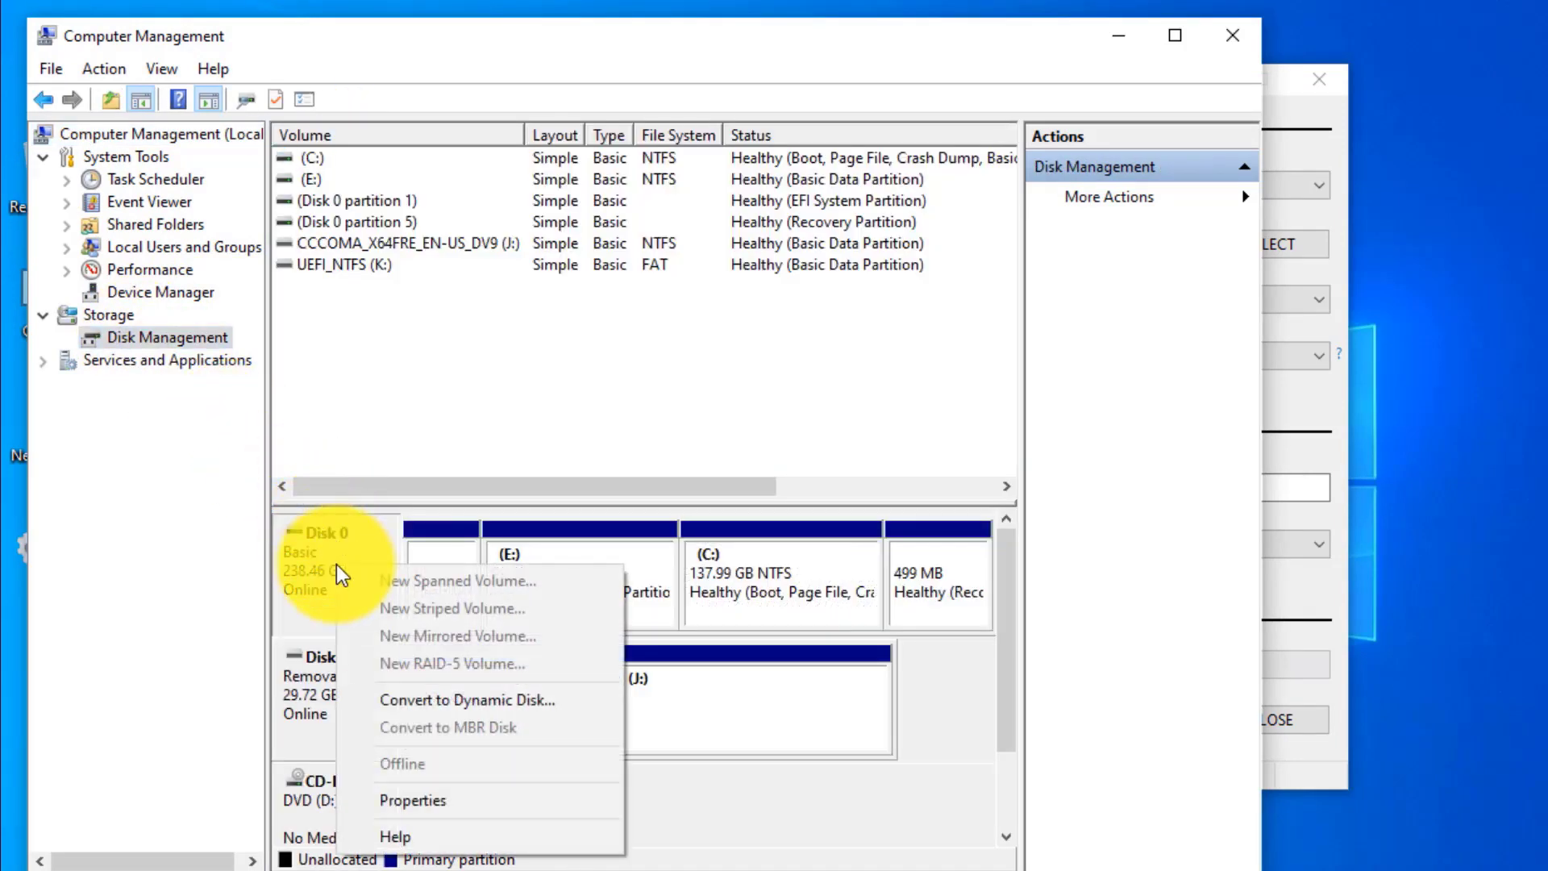
click(403, 801)
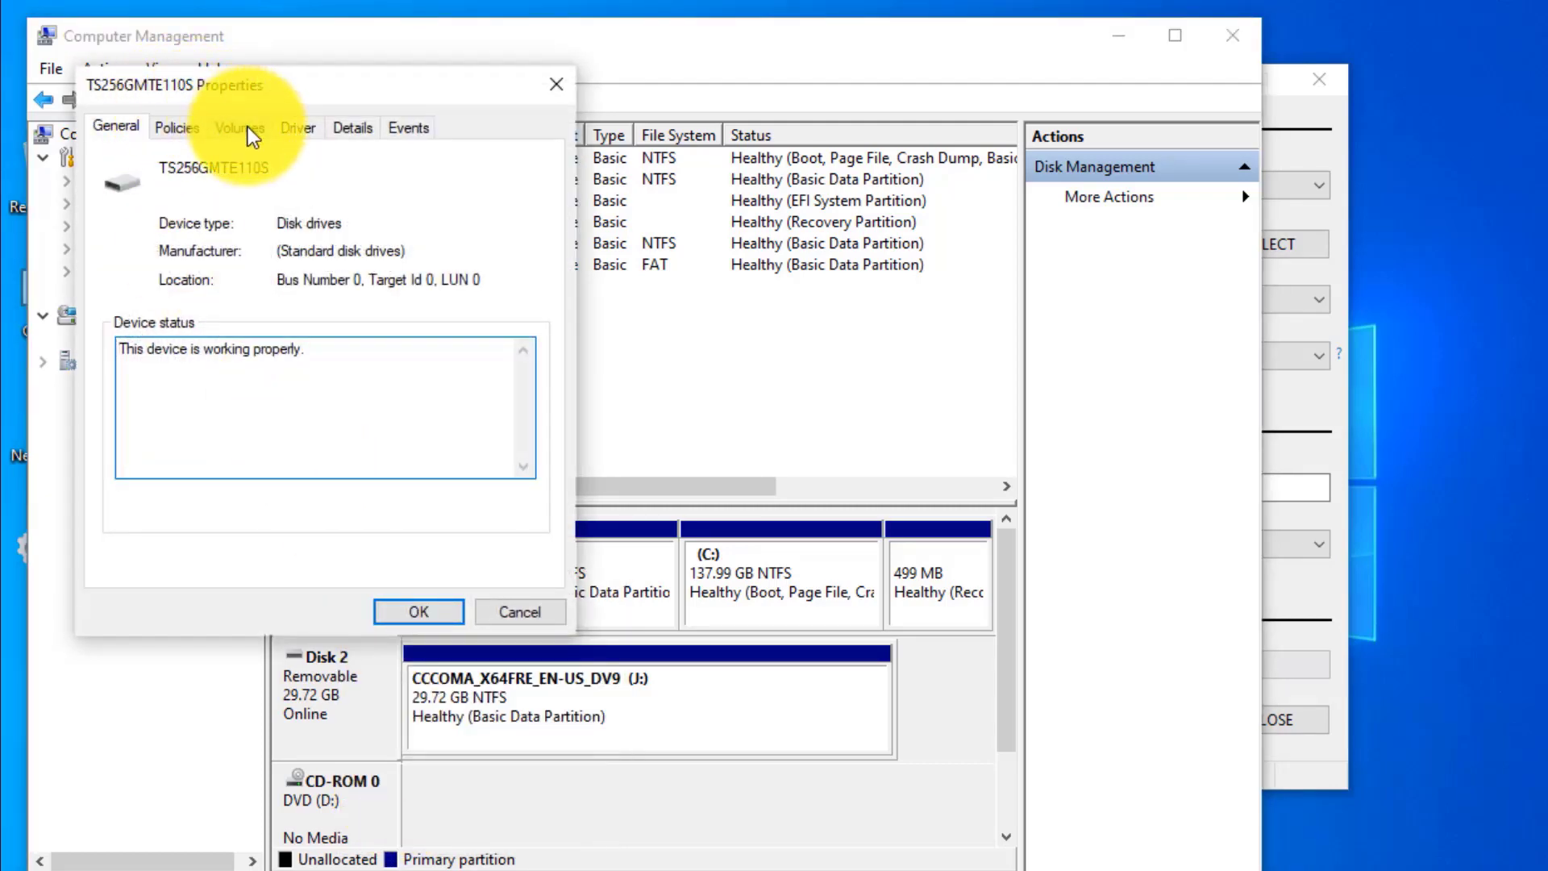
click(248, 127)
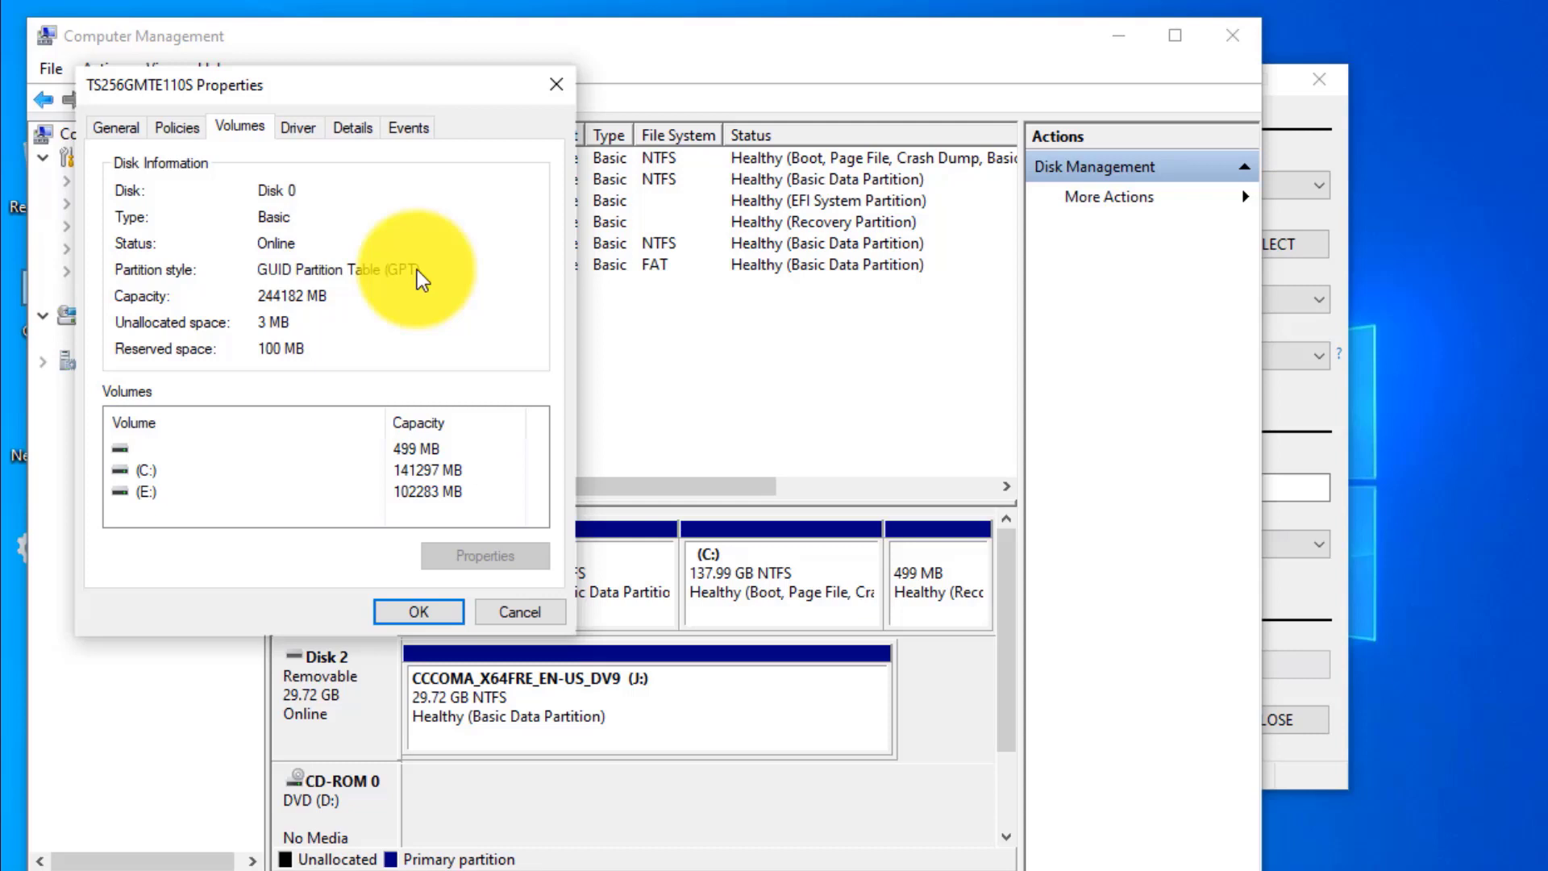
click(557, 83)
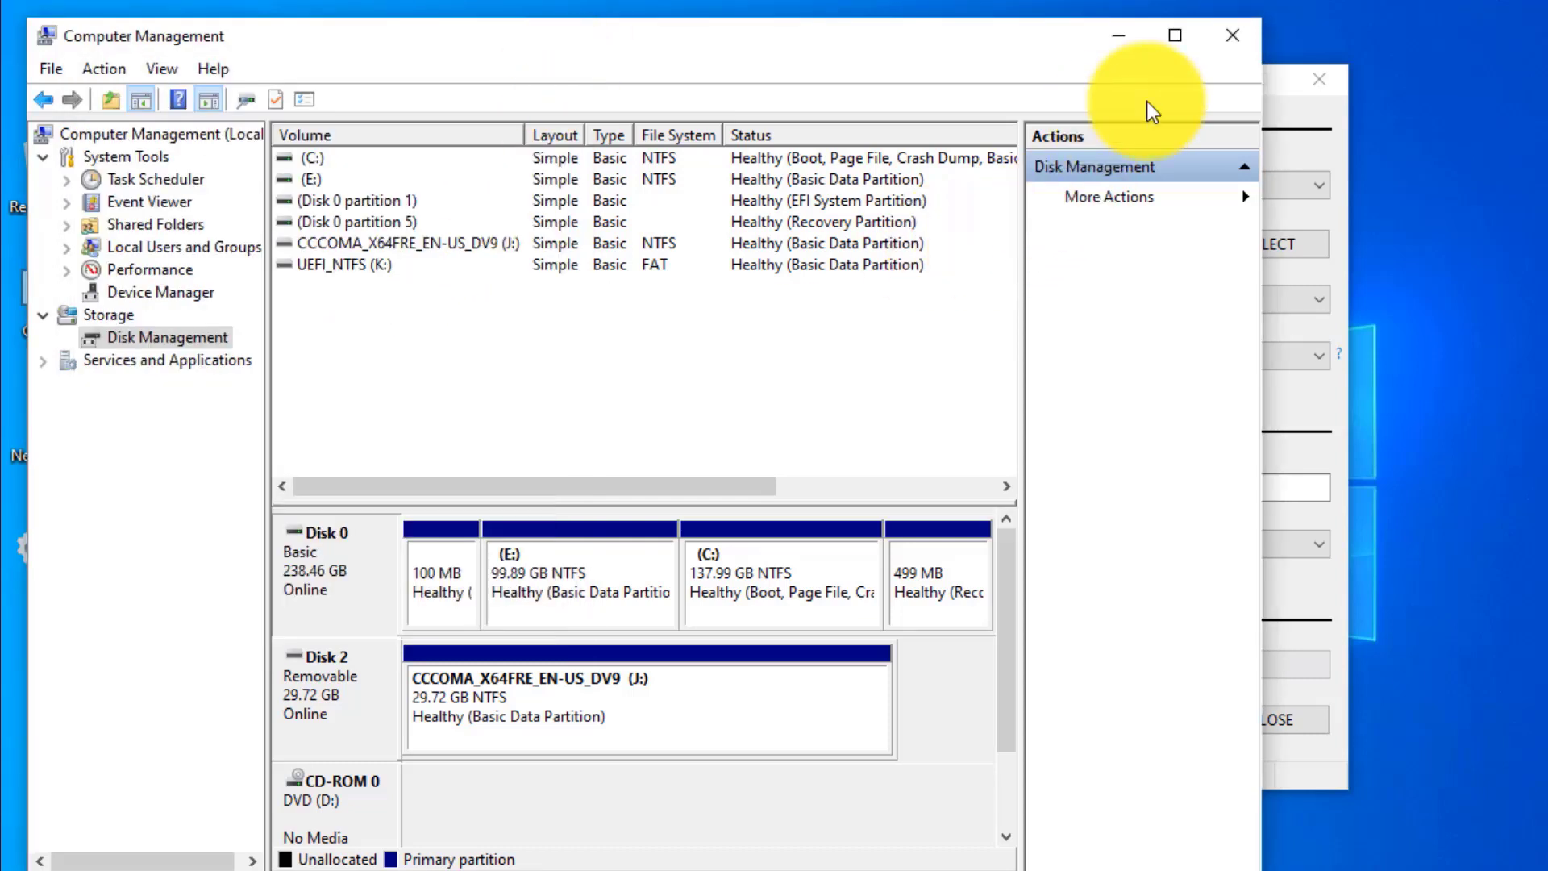
click(1225, 36)
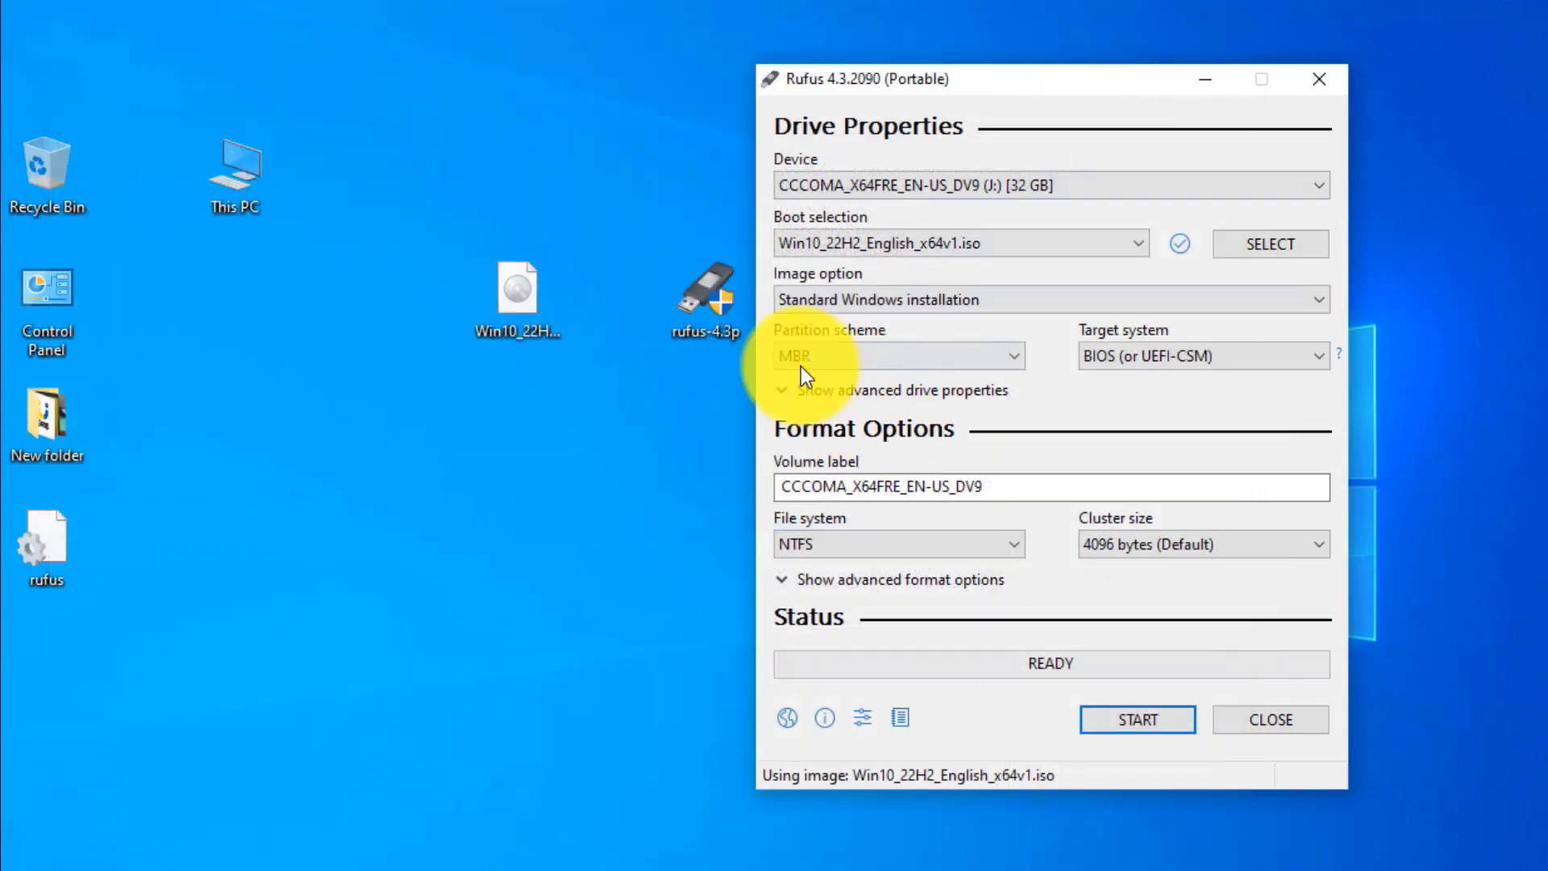
Step: Set the USB drive's partition scheme to GPT and select the volume label text
click(794, 356)
click(830, 395)
drag(1064, 487, 779, 487)
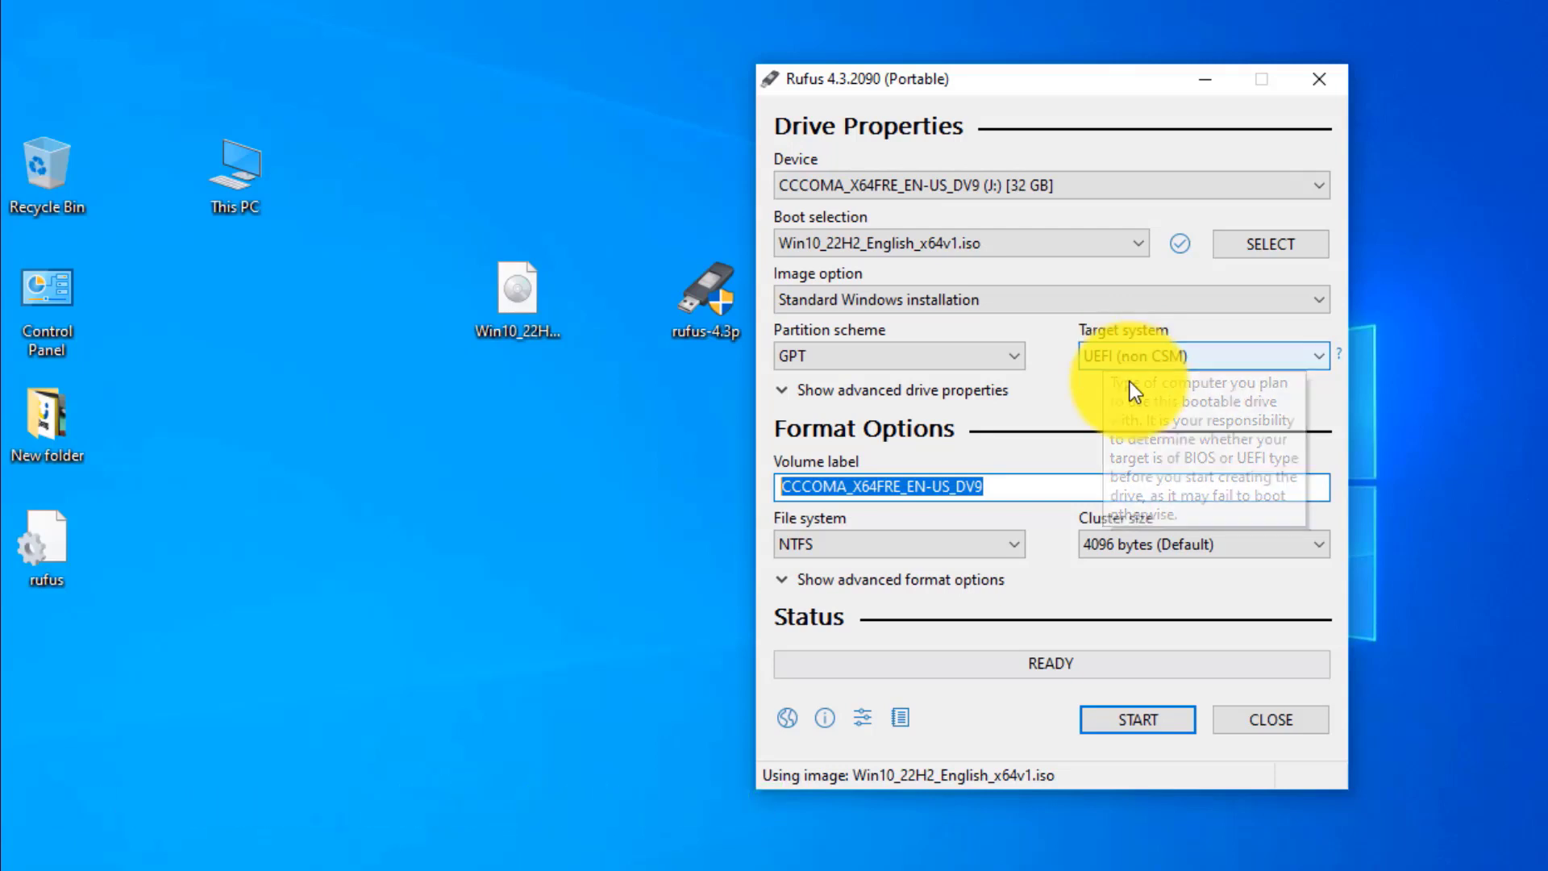
Step: Write the Windows 10 image to the USB drive without installation customizations, accept formatting the drive, and close the program once writing finishes
click(1133, 719)
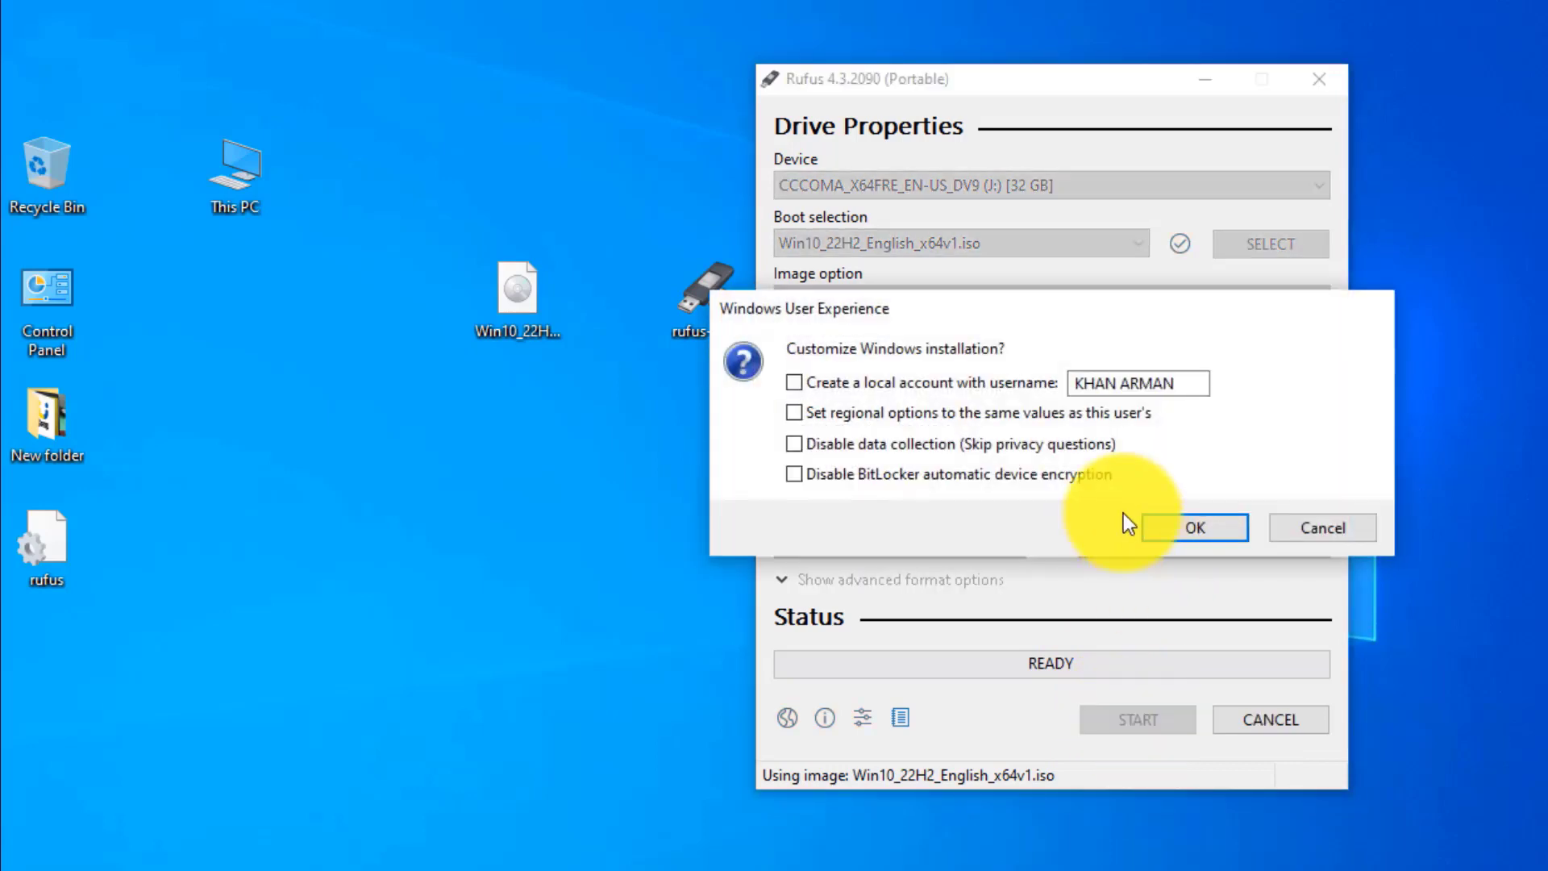
click(1195, 528)
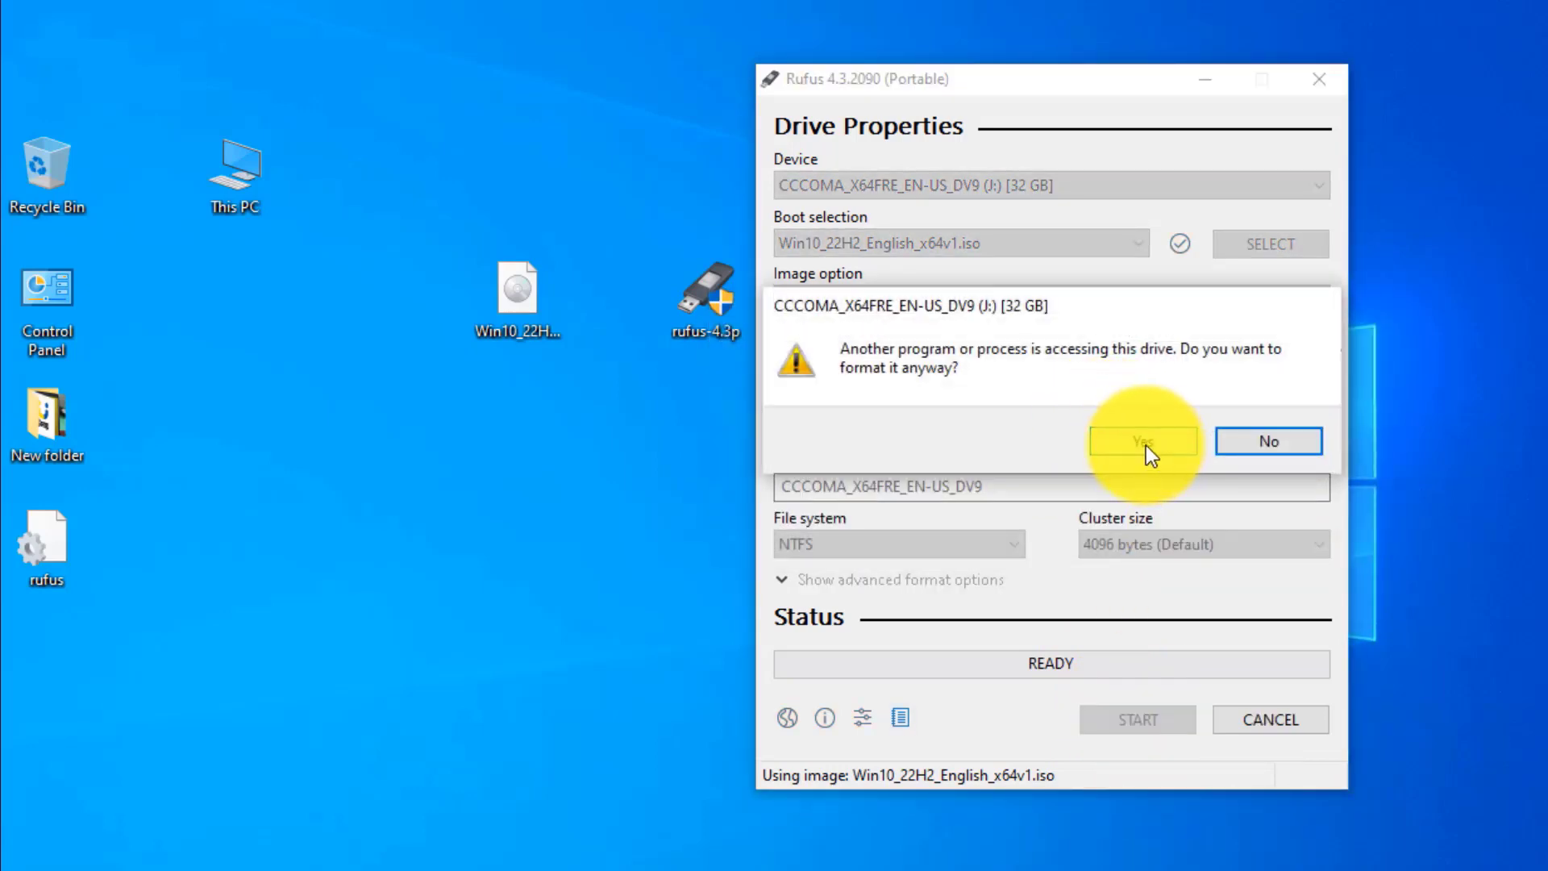
click(1145, 445)
click(929, 574)
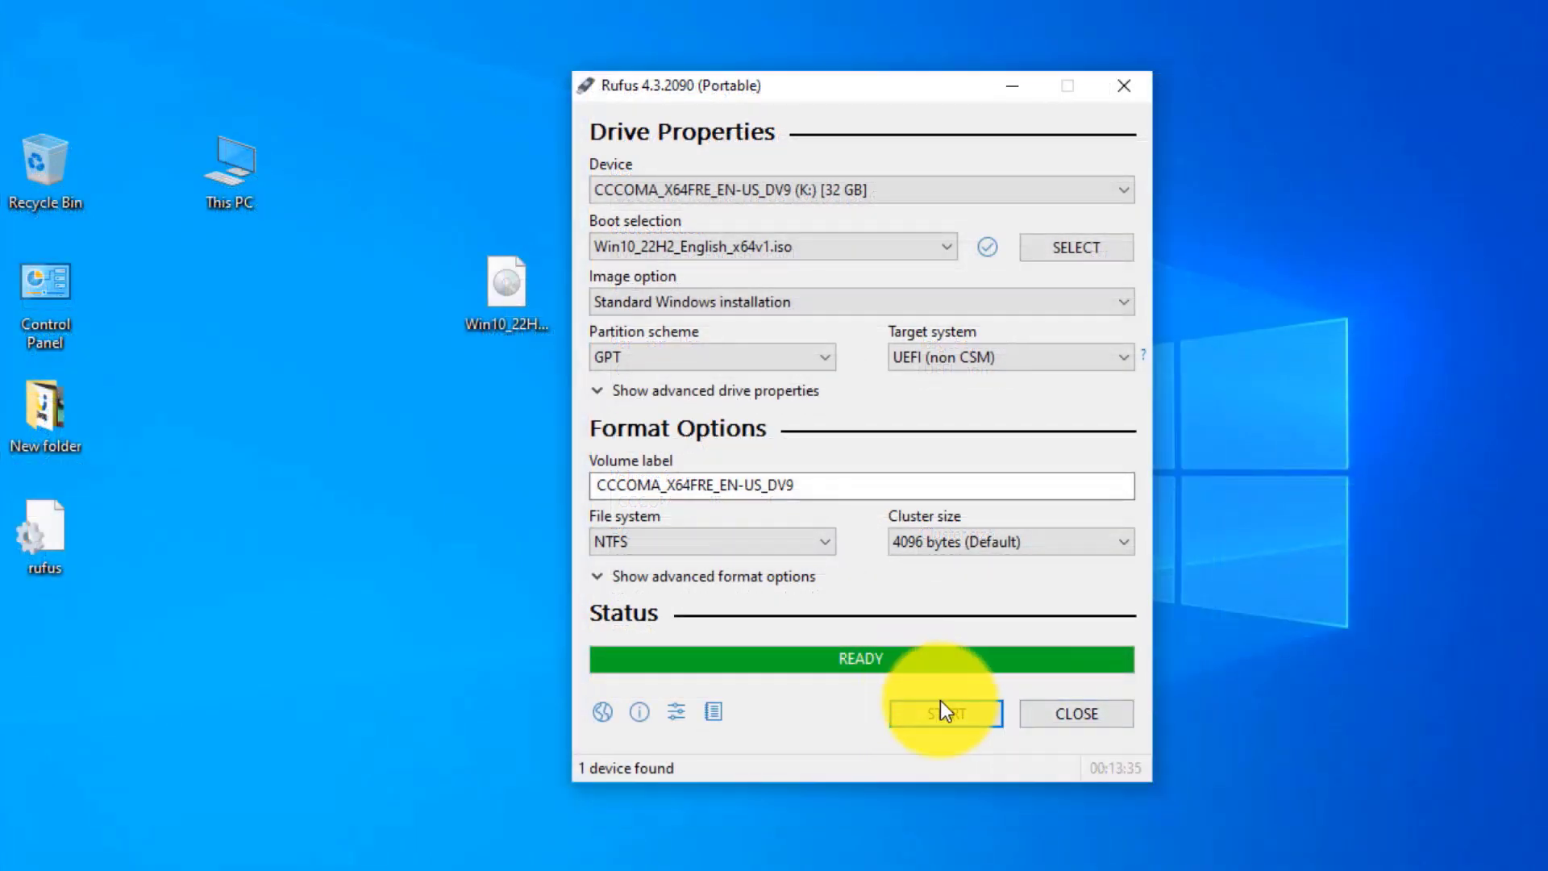
click(1078, 714)
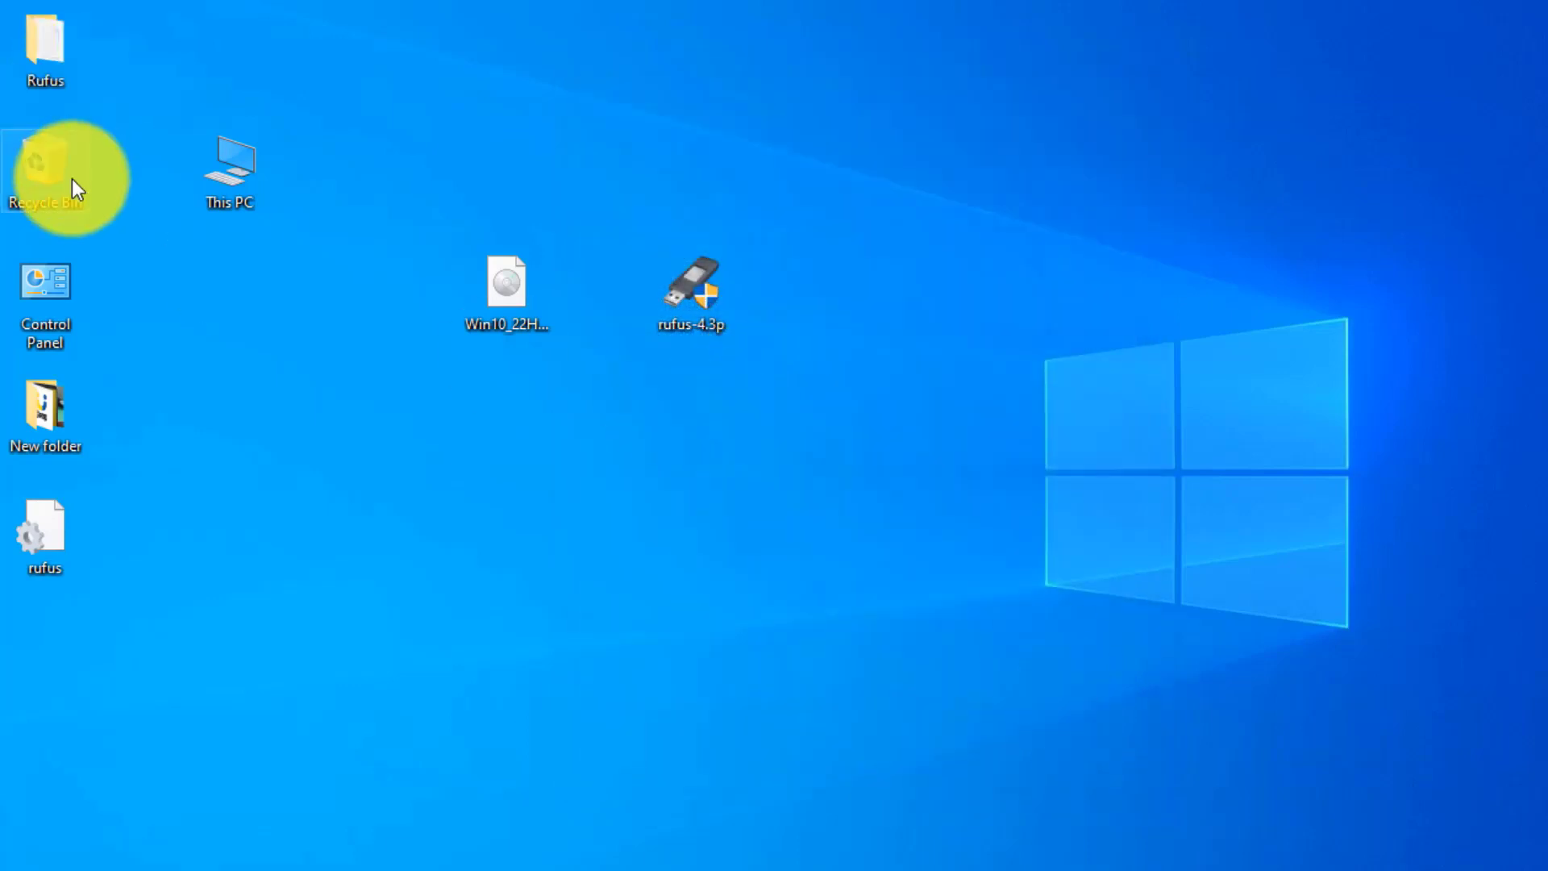
Step: Shift the This PC icon slightly on the desktop, inspect the CCCOMA_X64FRE_EN-US_DV9 (K:) drive in This PC, and close the window
drag(231, 164, 321, 163)
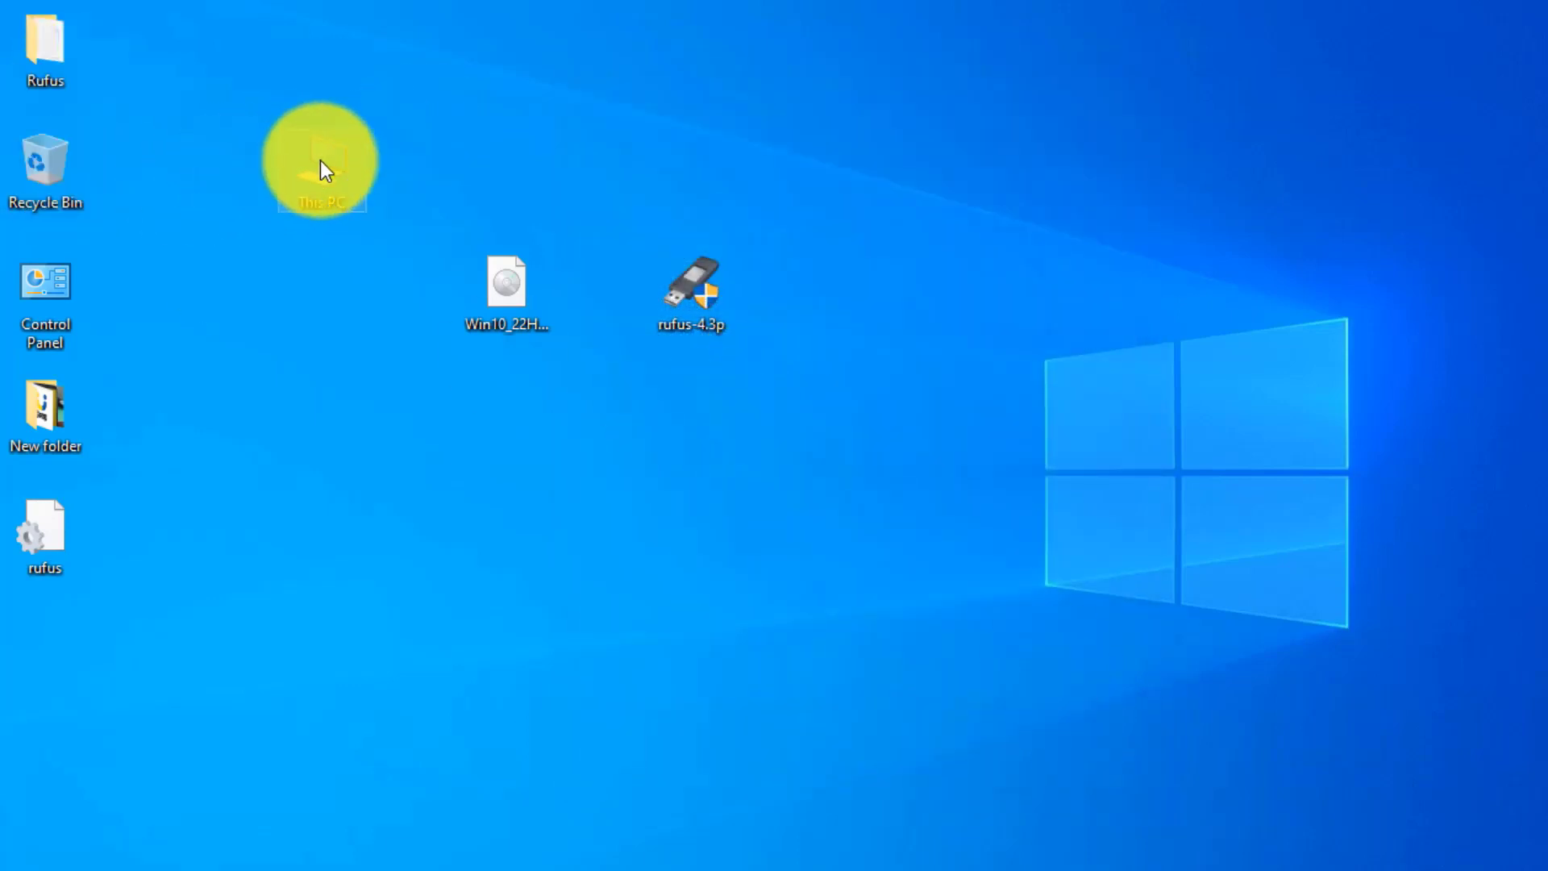
double_click(321, 171)
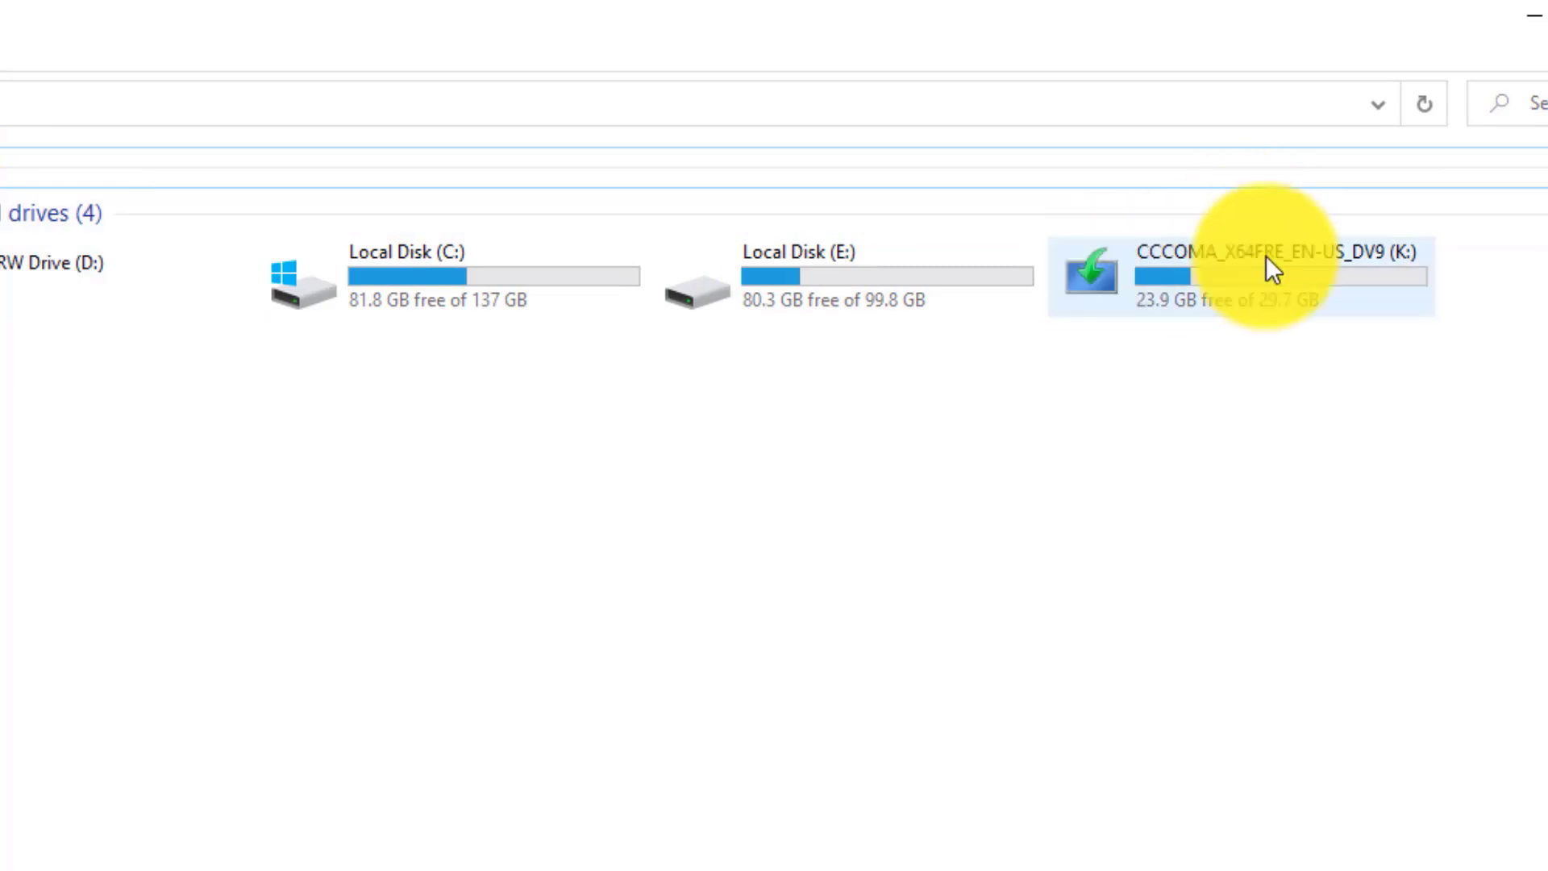
click(1332, 279)
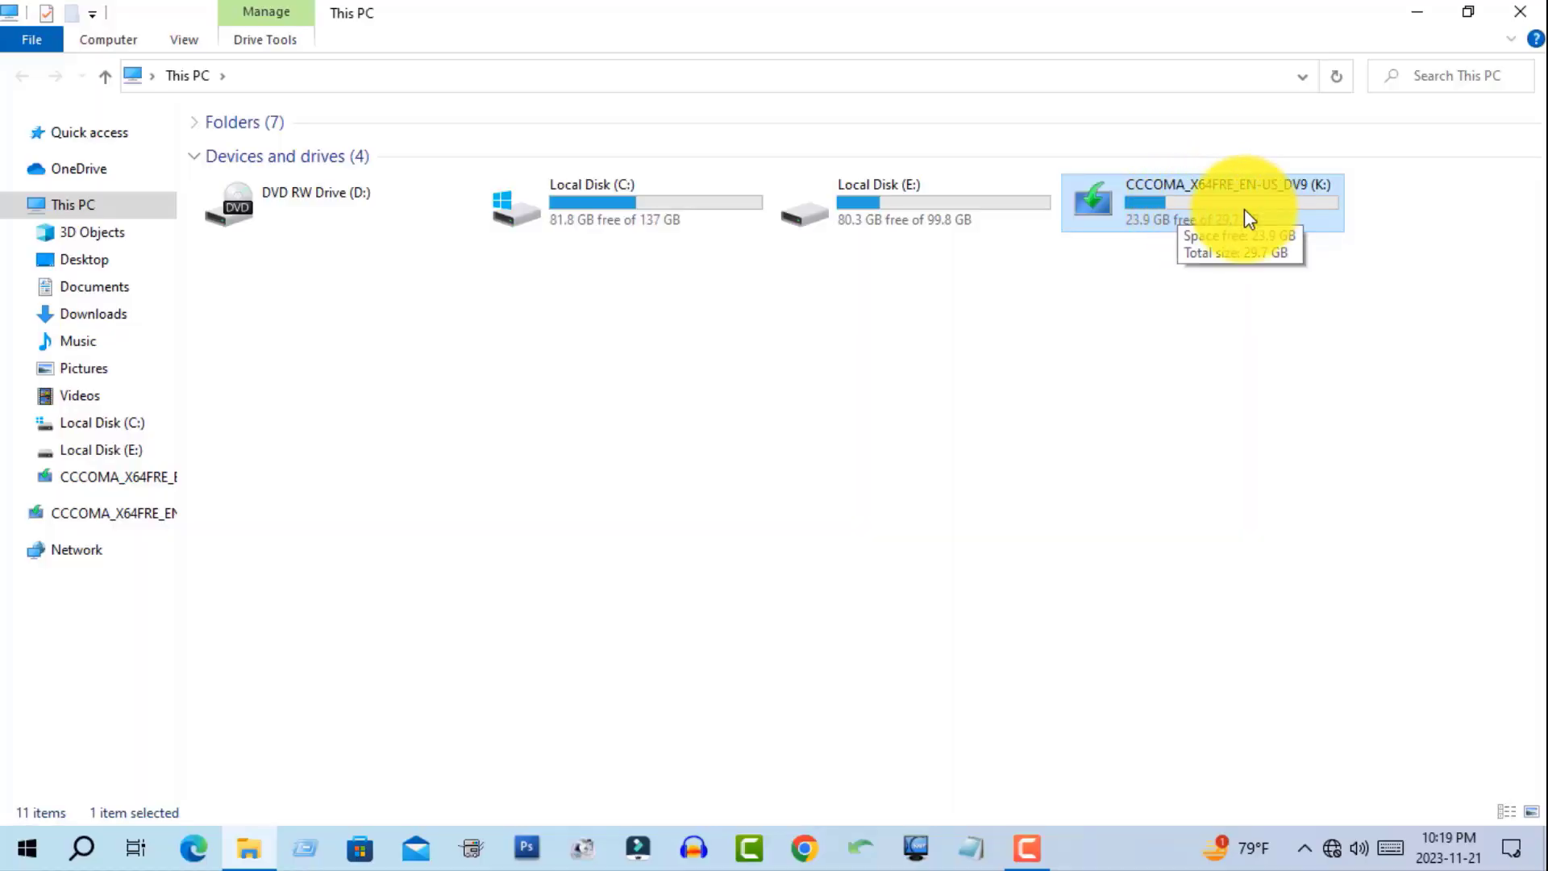
right_click(1210, 212)
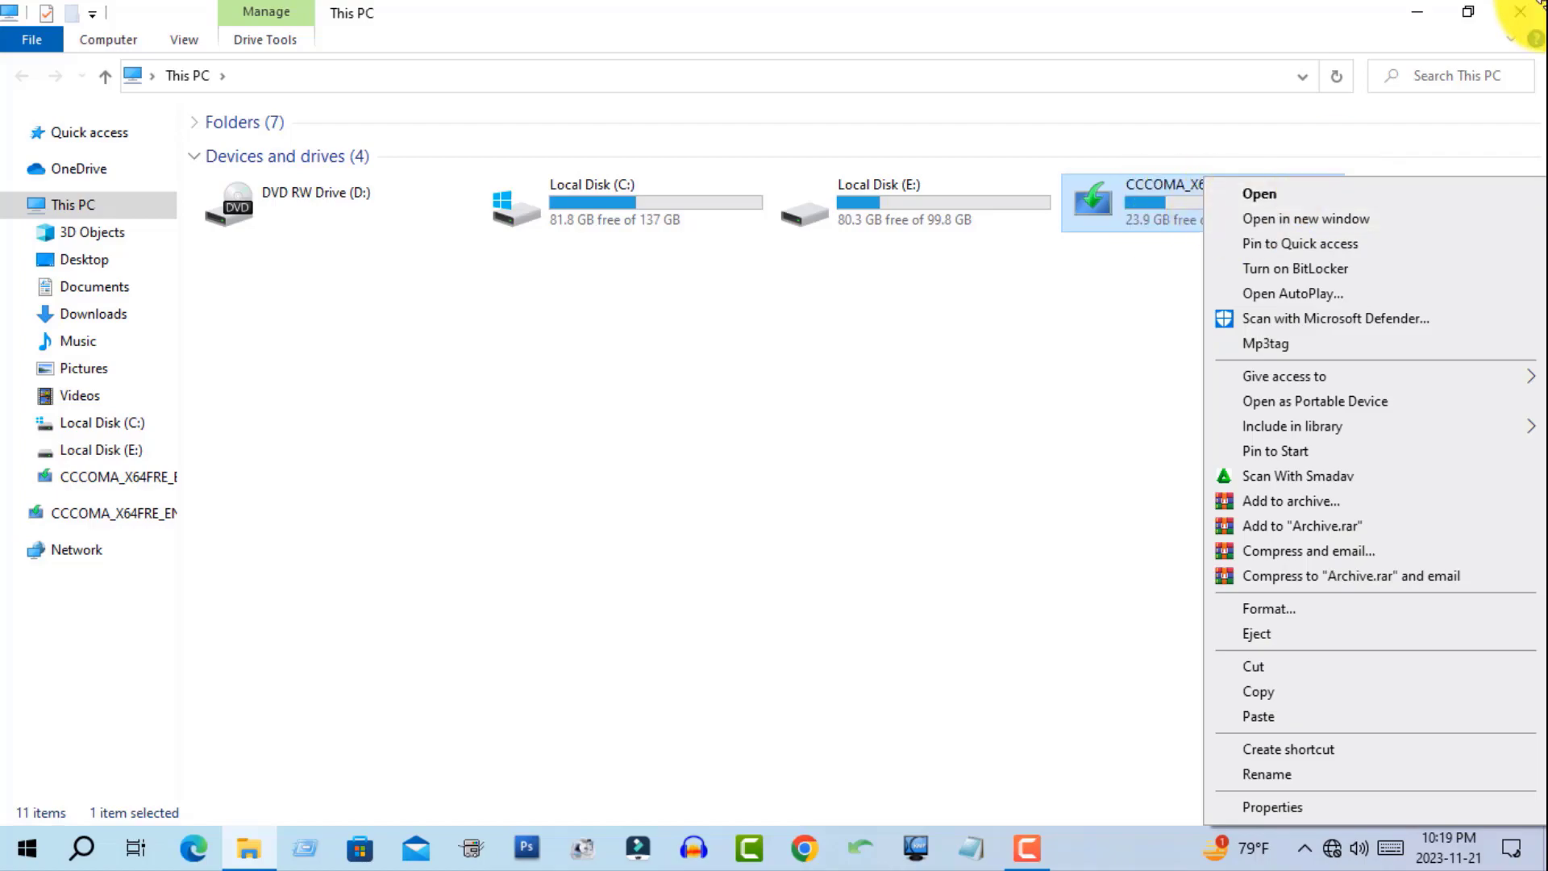
click(1540, 5)
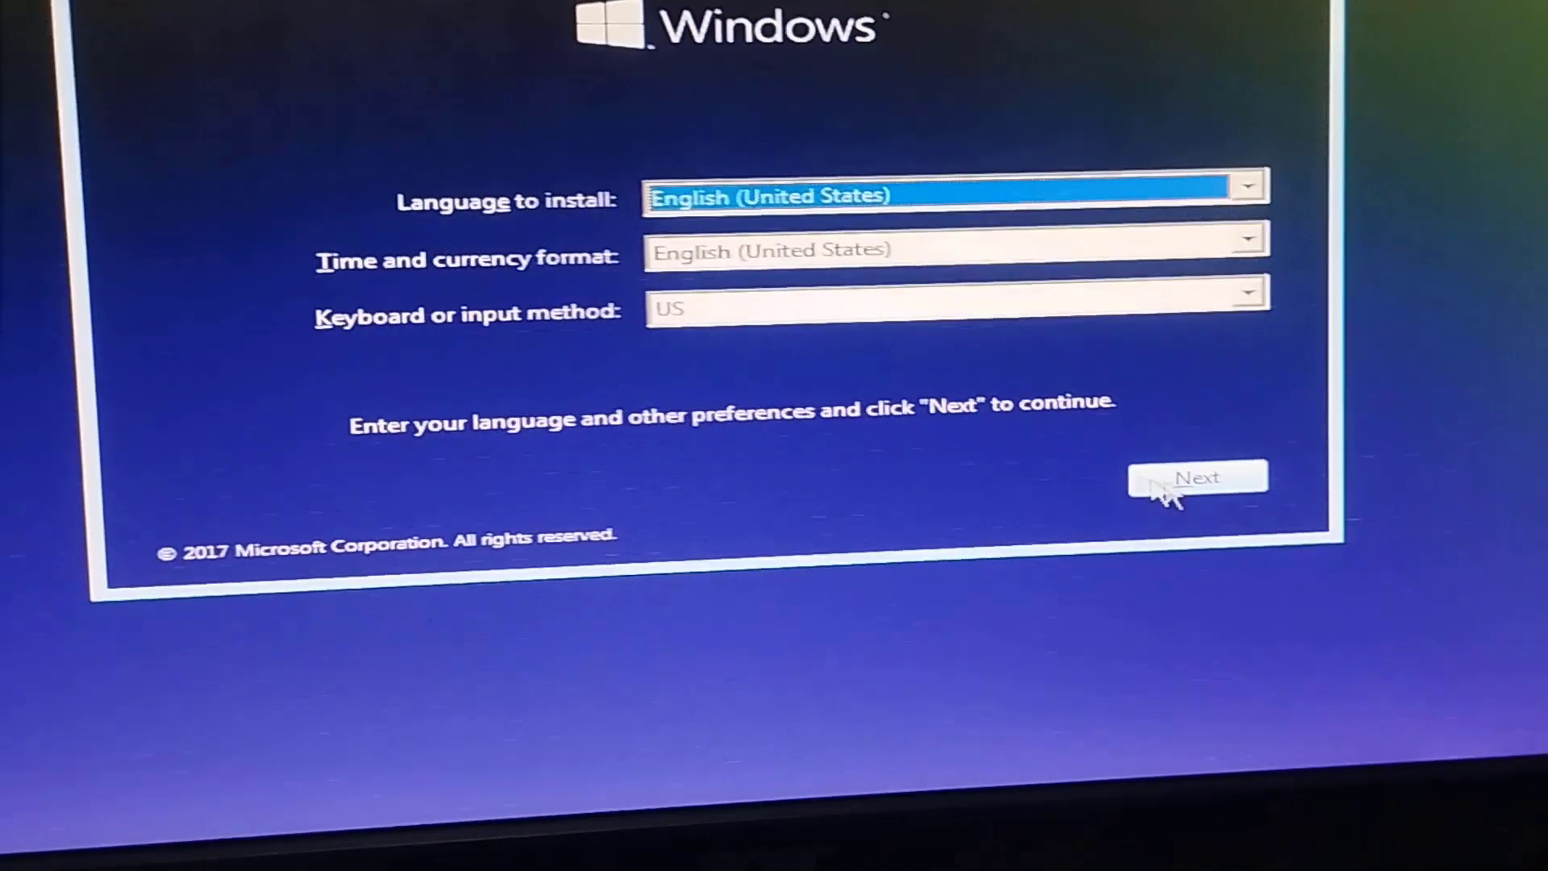
Step: Accept English (United States) and the US keyboard in Windows Setup, and start the installation
click(1213, 512)
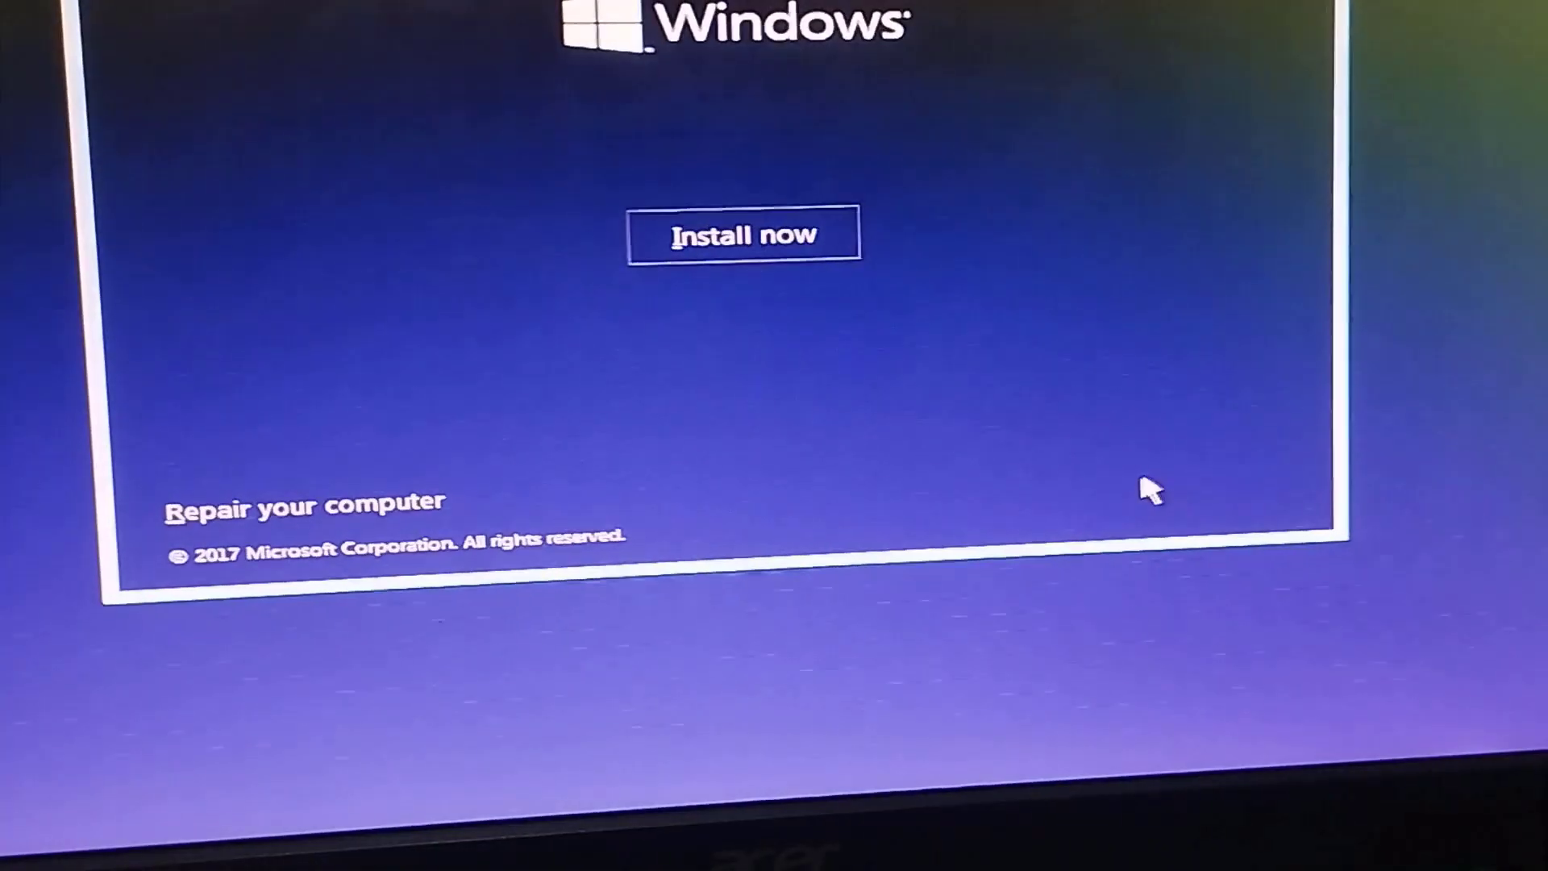
click(735, 235)
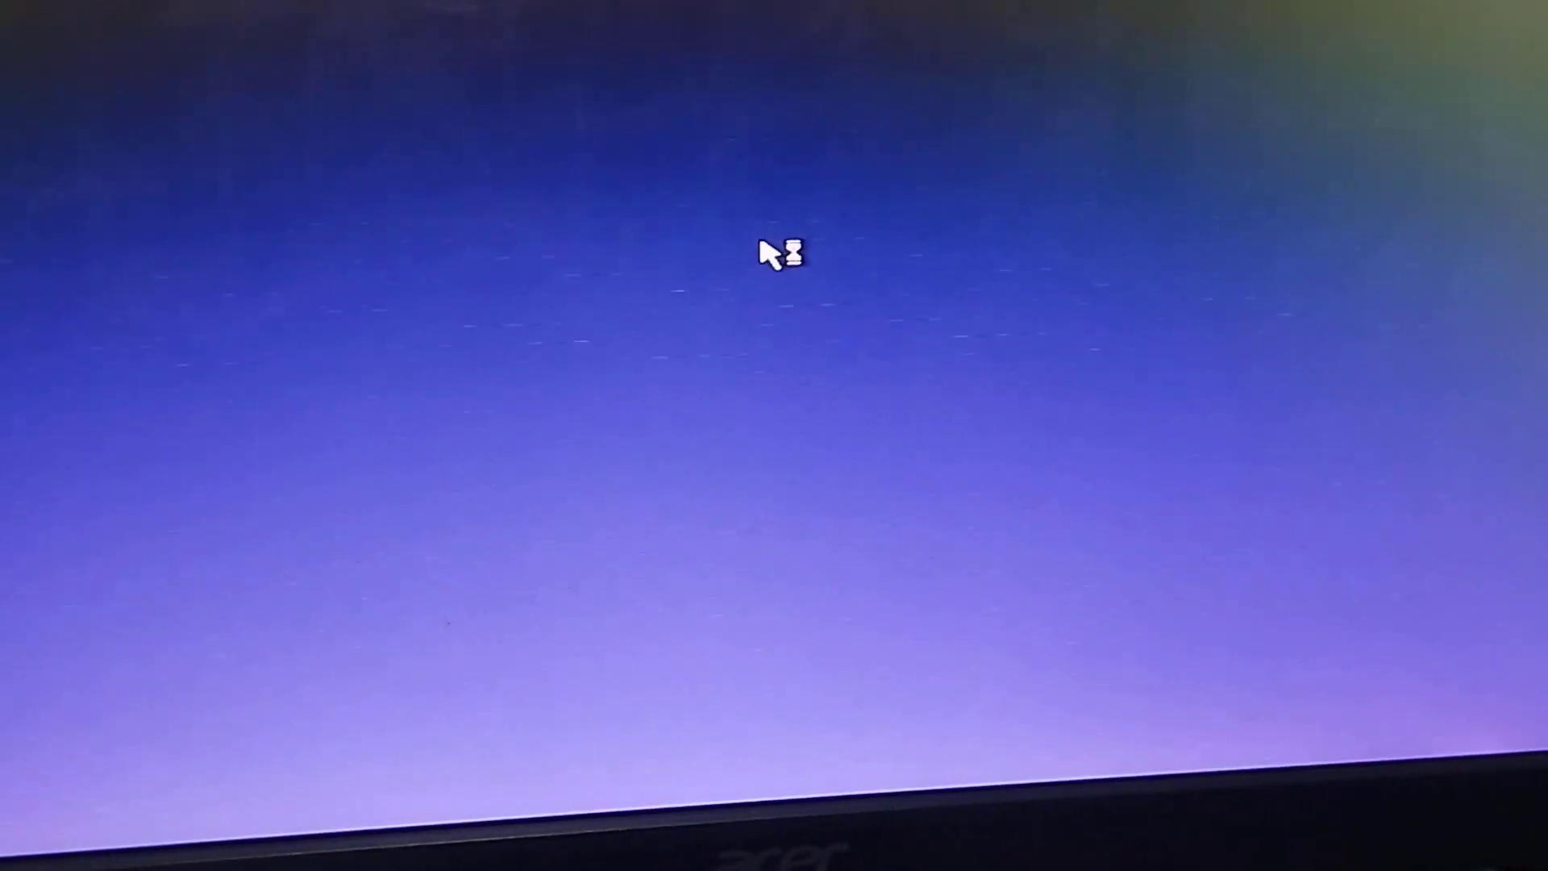